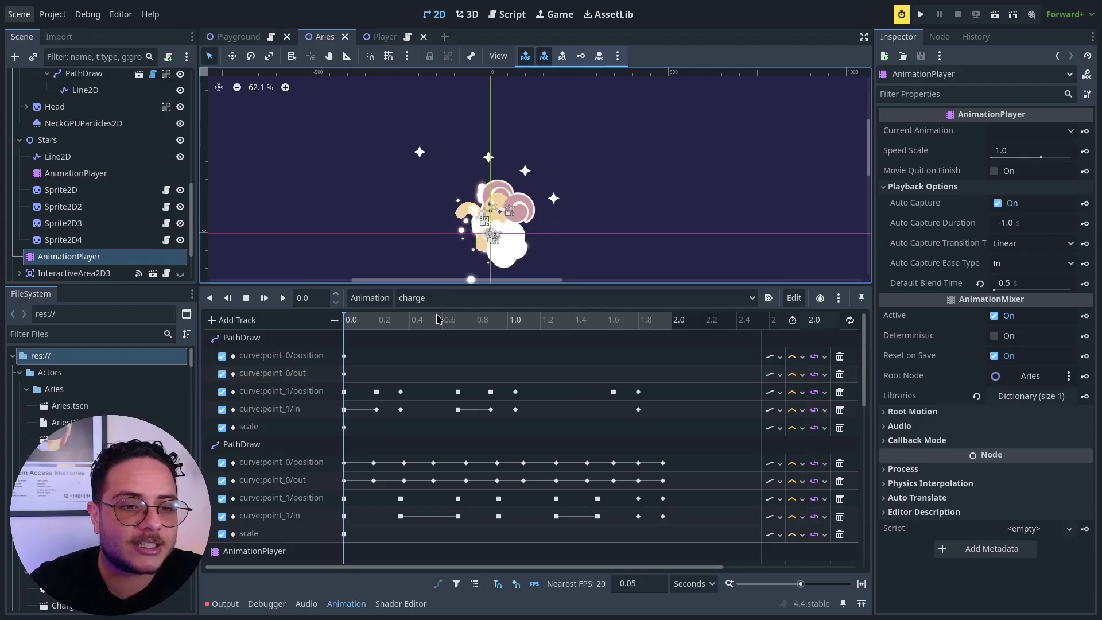
Play the charge animation from the start twice, then stop it back at the rest pose
{"action": "scroll", "coordinate": [461, 207], "scroll_direction": "down", "scroll_amount": 2}
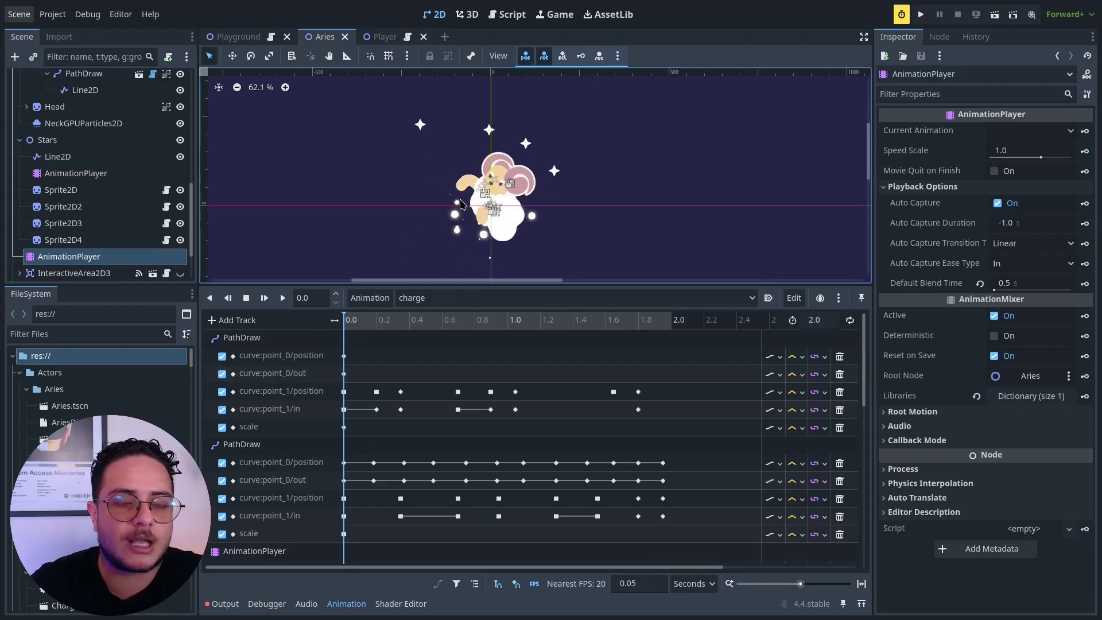
{"action": "scroll", "coordinate": [460, 204], "scroll_direction": "up", "scroll_amount": 5}
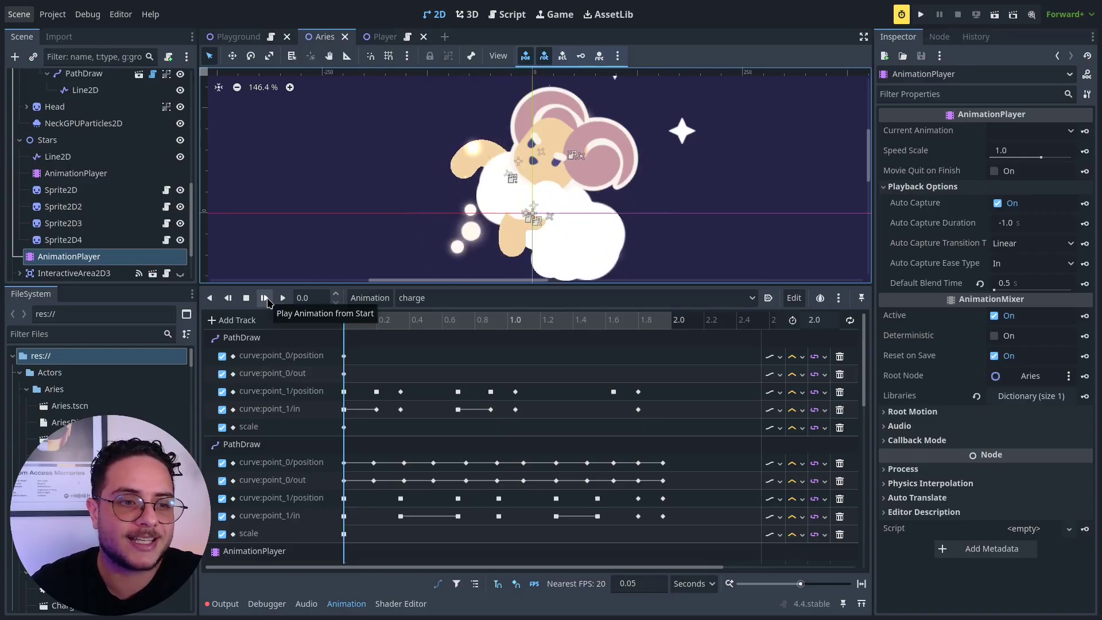
{"action": "left_click", "coordinate": [266, 298]}
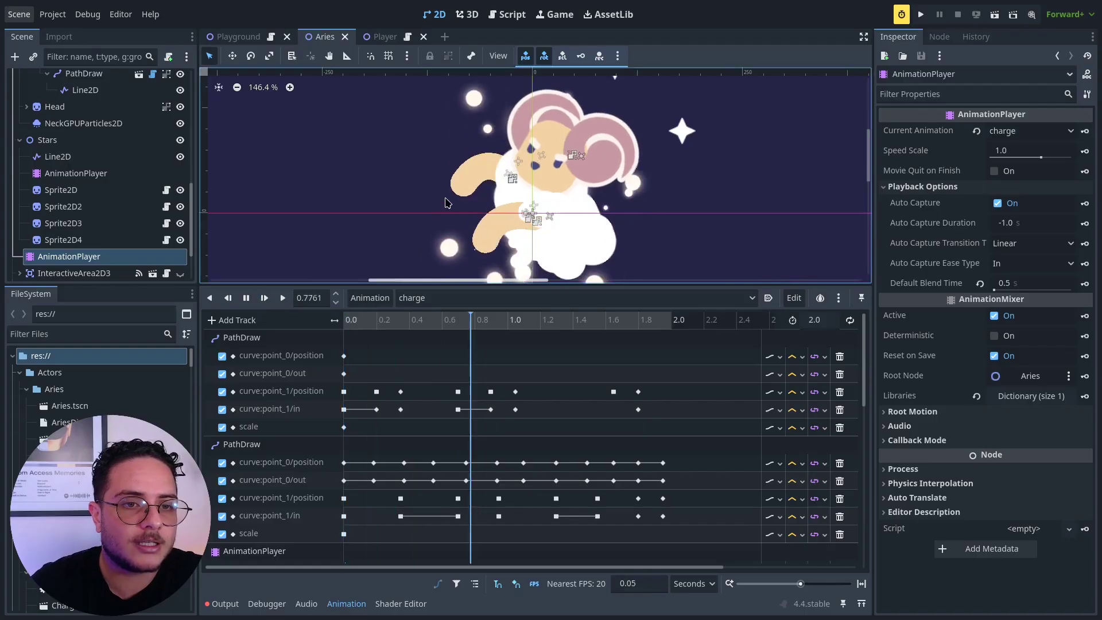
{"action": "left_click", "coordinate": [264, 297]}
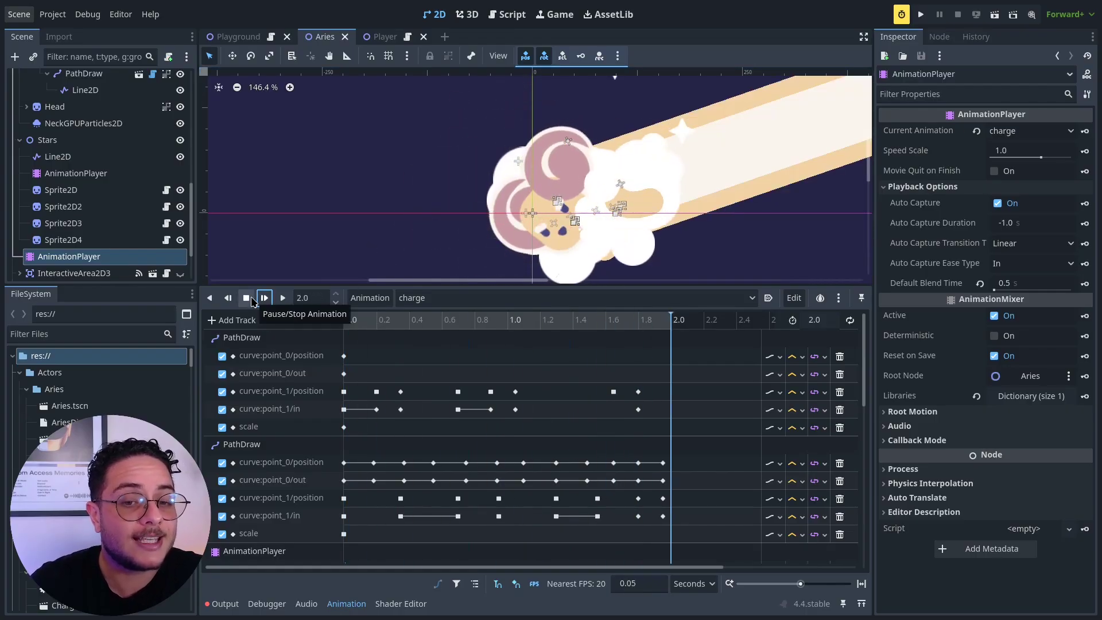
{"action": "left_click", "coordinate": [251, 300]}
Select the right arm's PathDraw node and its Line2D to inspect the 32 px line
{"action": "scroll", "coordinate": [97, 160], "scroll_direction": "up", "scroll_amount": 3}
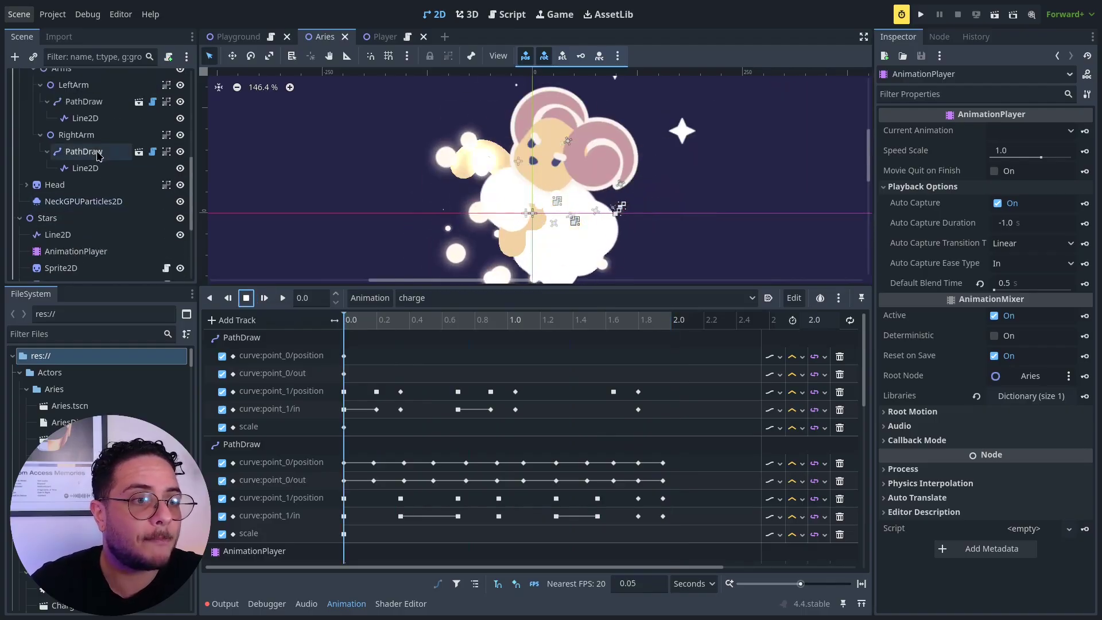
{"action": "left_click", "coordinate": [98, 154]}
{"action": "left_click", "coordinate": [98, 170]}
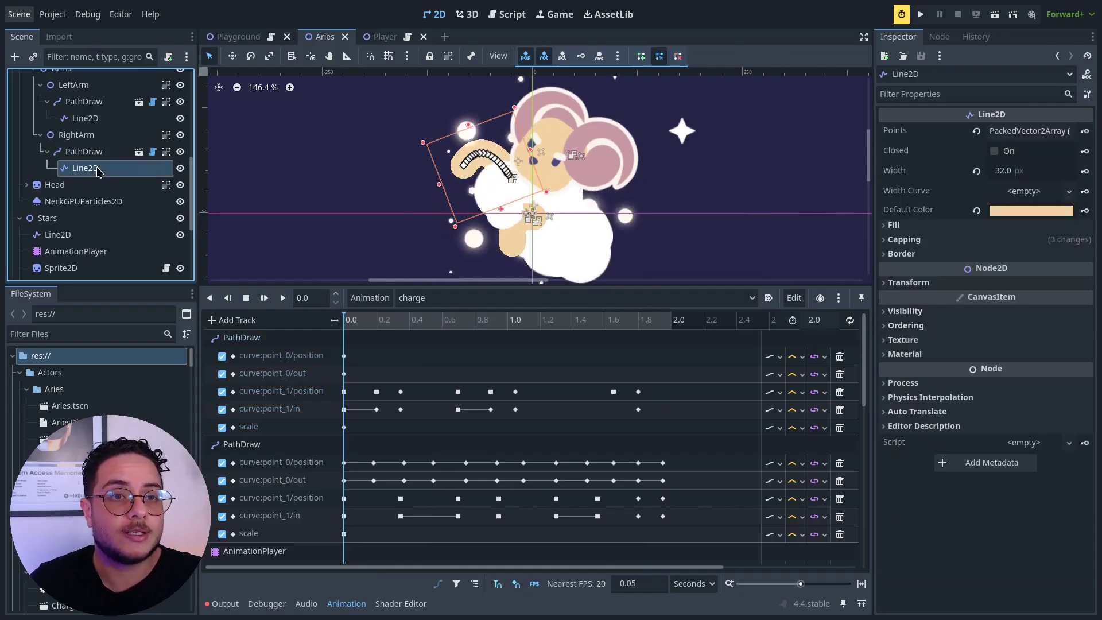
Copy the right arm's PathDraw node and paste it as the root of a new scene
{"action": "left_click", "coordinate": [86, 151]}
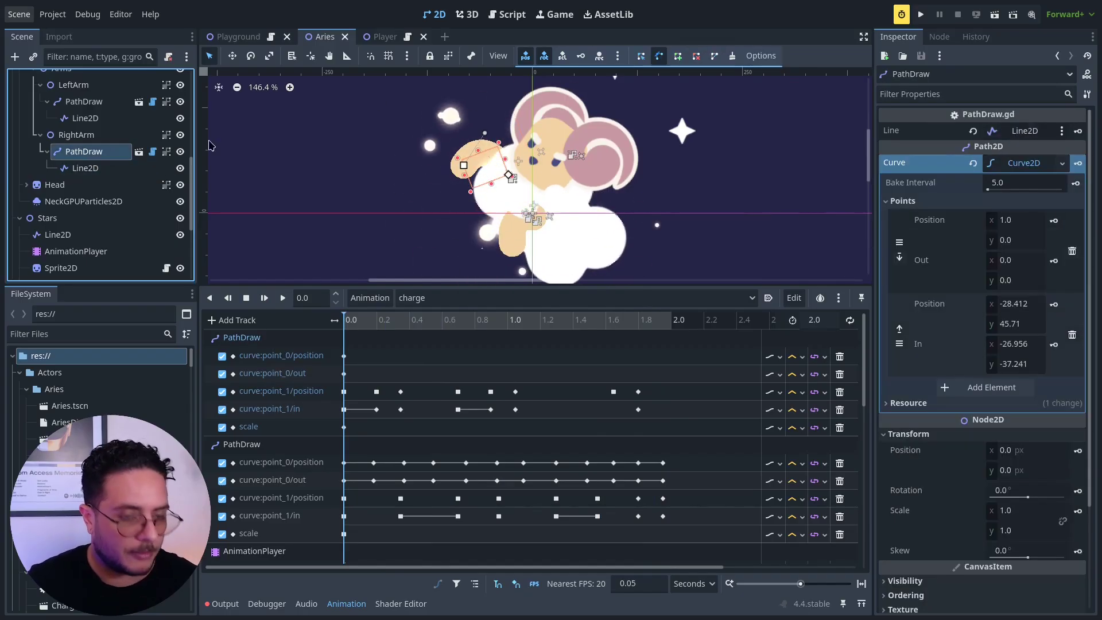
{"action": "key", "text": "ctrl+c"}
{"action": "key", "text": "ctrl+n"}
{"action": "key", "text": "ctrl+v"}
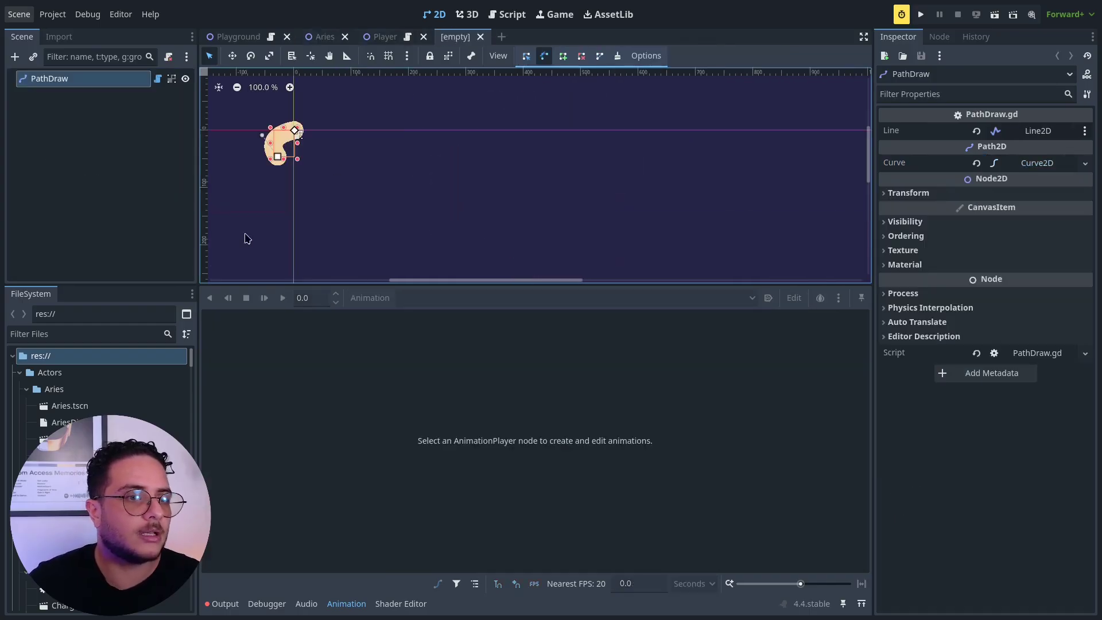
Set curve point 2 to (0, 40) with In handle (0, 0), and point 1 x to 0
{"action": "scroll", "coordinate": [246, 238], "scroll_direction": "left", "scroll_amount": 5}
{"action": "left_click", "coordinate": [1025, 161]}
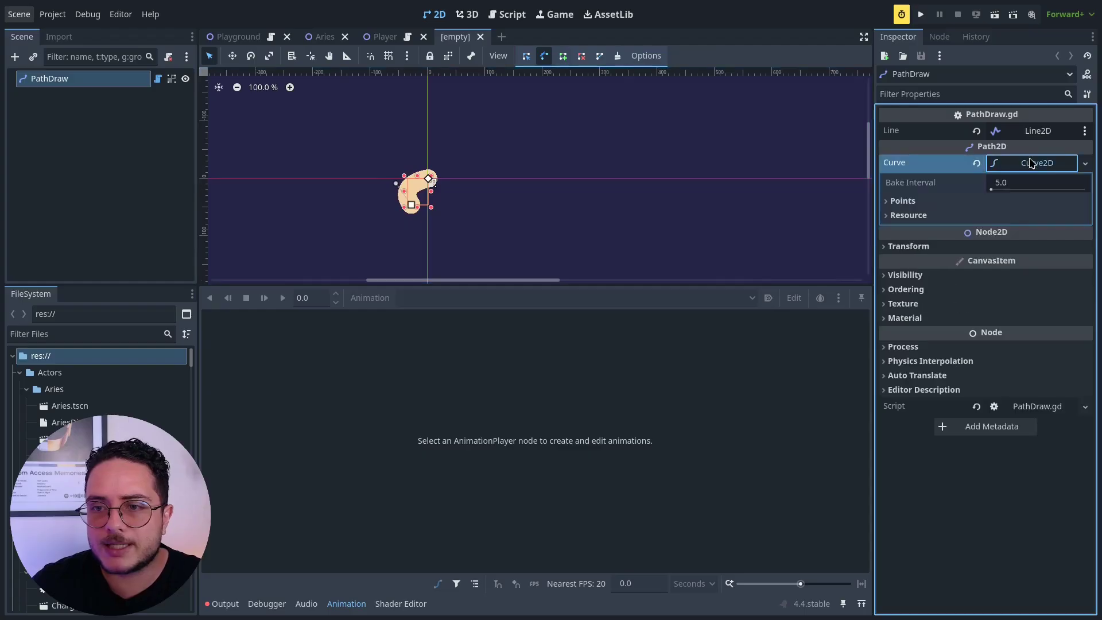
{"action": "left_click", "coordinate": [1010, 200]}
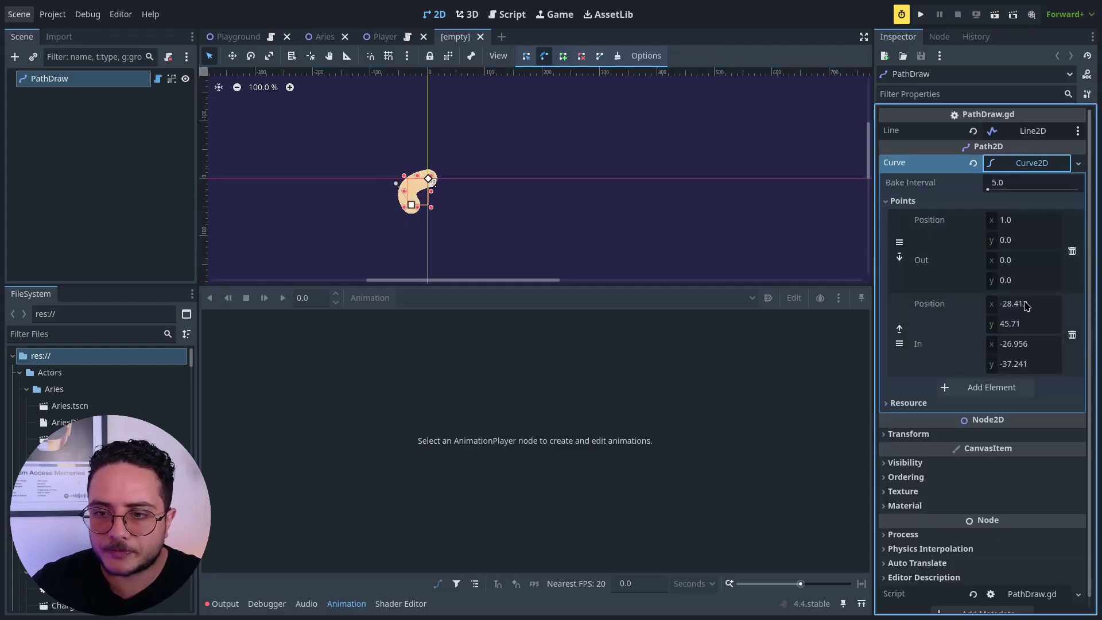
{"action": "left_click", "coordinate": [1026, 306]}
{"action": "type", "text": "0"}
{"action": "left_click", "coordinate": [1010, 325]}
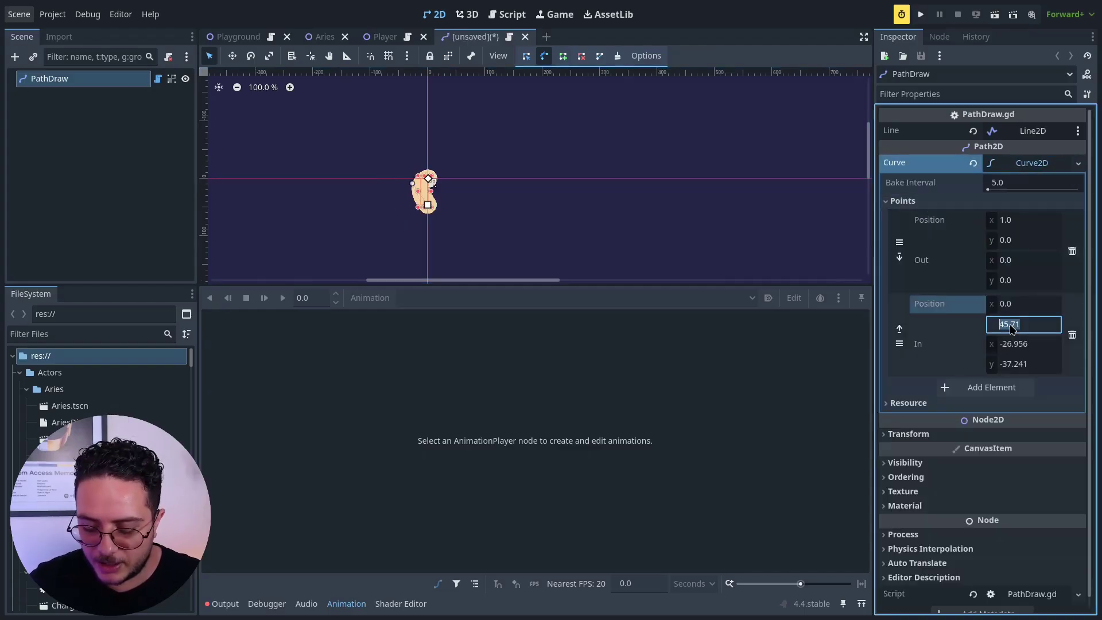
{"action": "type", "text": "40"}
{"action": "left_click", "coordinate": [1017, 344]}
{"action": "left_click", "coordinate": [1016, 363]}
{"action": "type", "text": "0"}
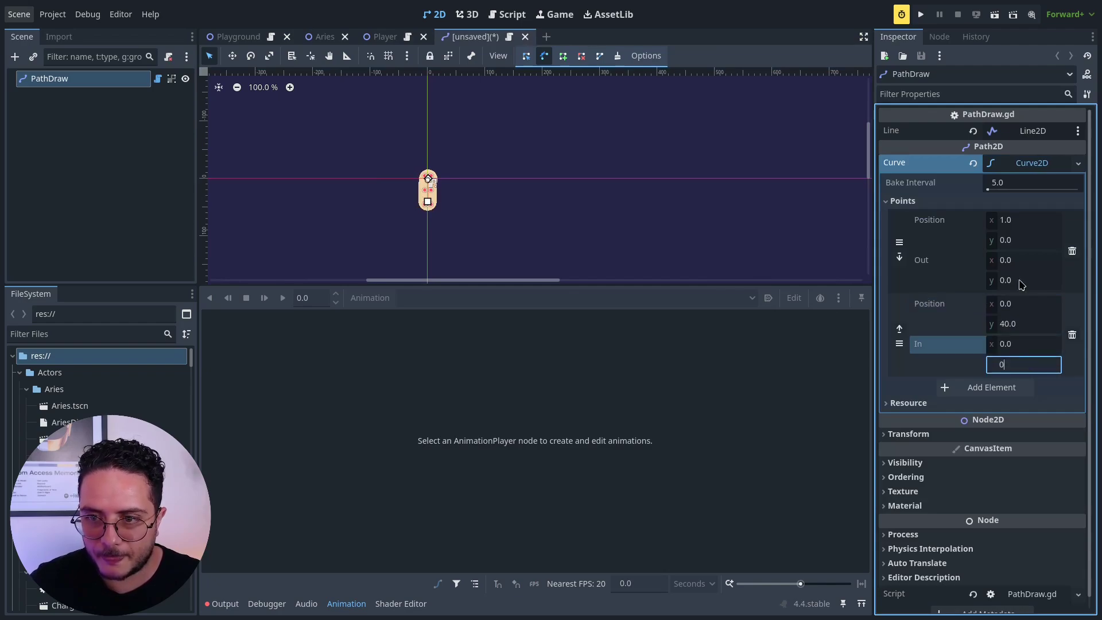
{"action": "left_click", "coordinate": [1015, 226]}
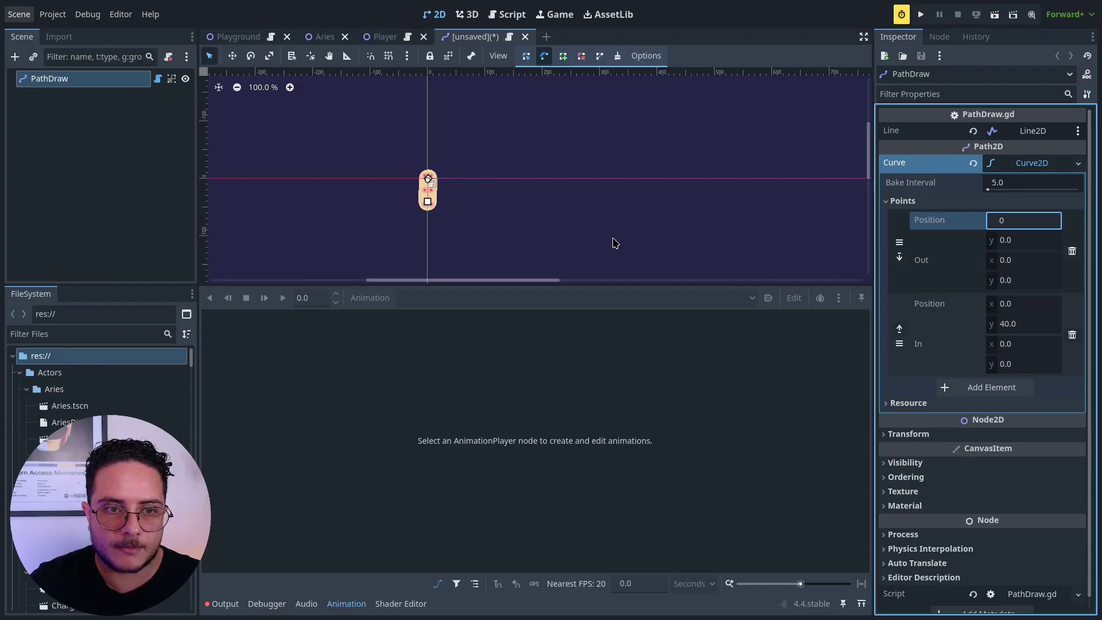
{"action": "key", "text": "Return"}
Deselect PathDraw and enlarge the 2D canvas to view the short capsule line
{"action": "left_click", "coordinate": [473, 202]}
{"action": "scroll", "coordinate": [451, 234], "scroll_direction": "up", "scroll_amount": 9}
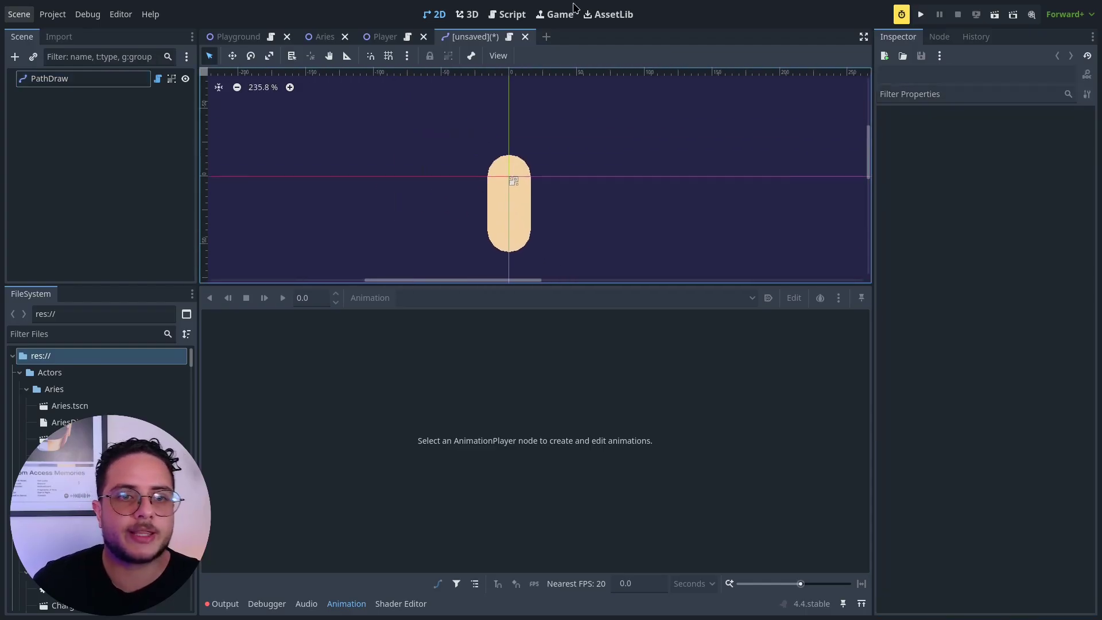
{"action": "scroll", "coordinate": [435, 185], "scroll_direction": "down", "scroll_amount": 9}
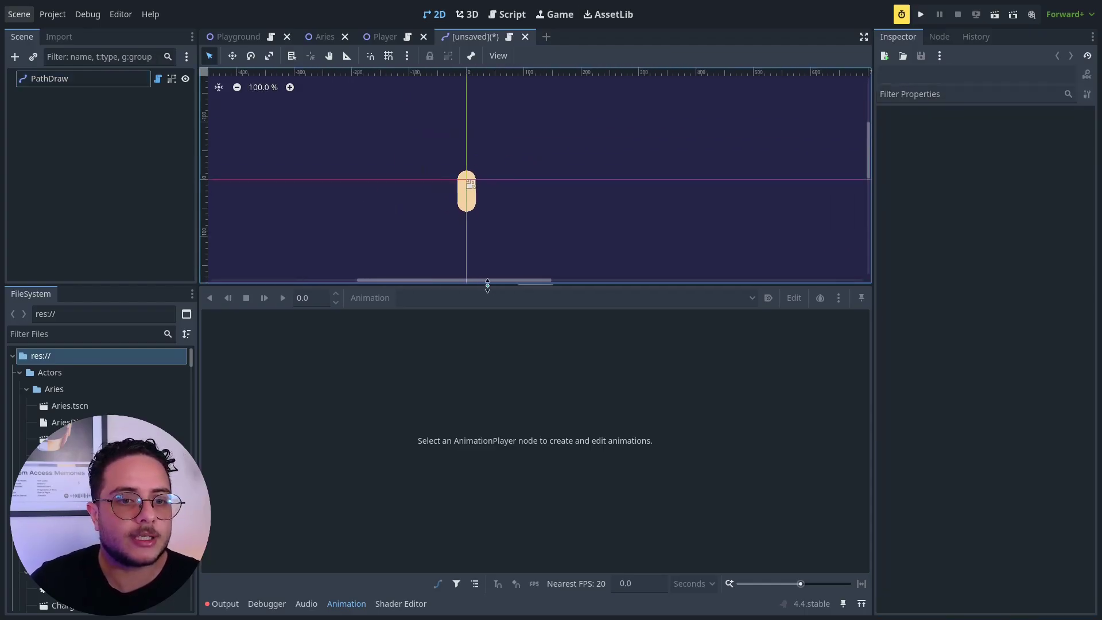
{"action": "left_click_drag", "start_coordinate": [487, 285], "coordinate": [487, 458]}
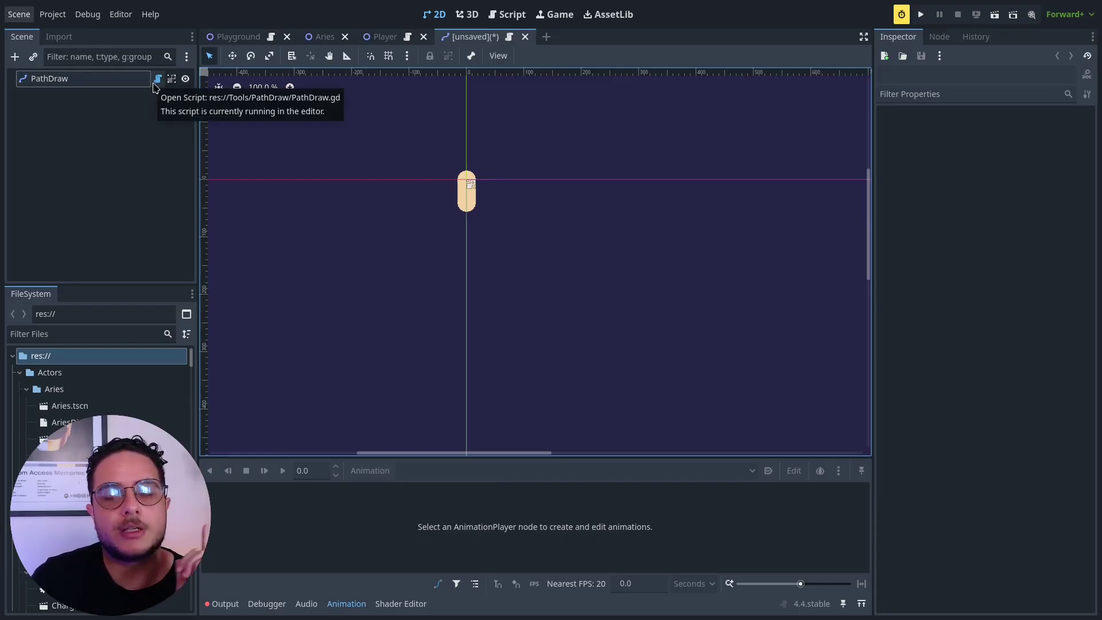
{"action": "left_click", "coordinate": [156, 81]}
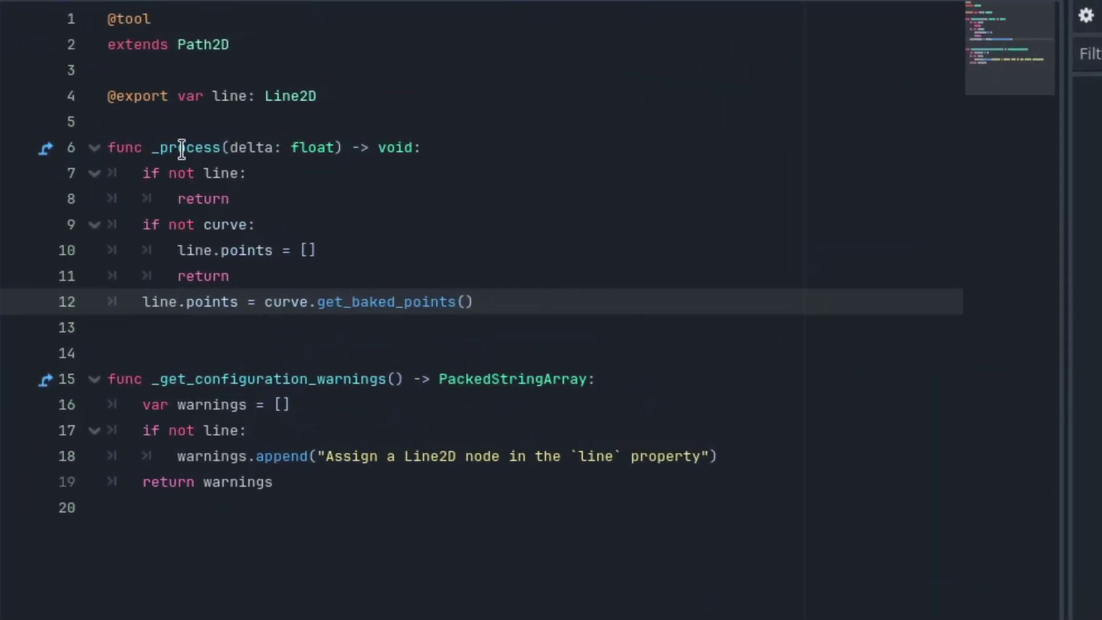
{"action": "double_click", "coordinate": [181, 148]}
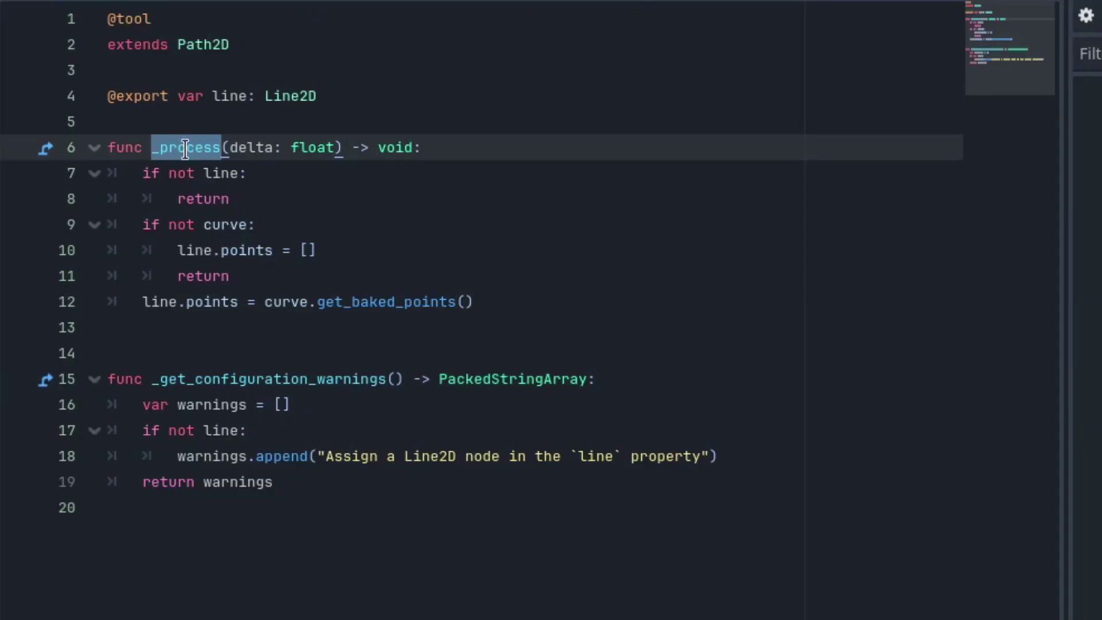
{"action": "left_click_drag", "start_coordinate": [143, 173], "coordinate": [256, 226]}
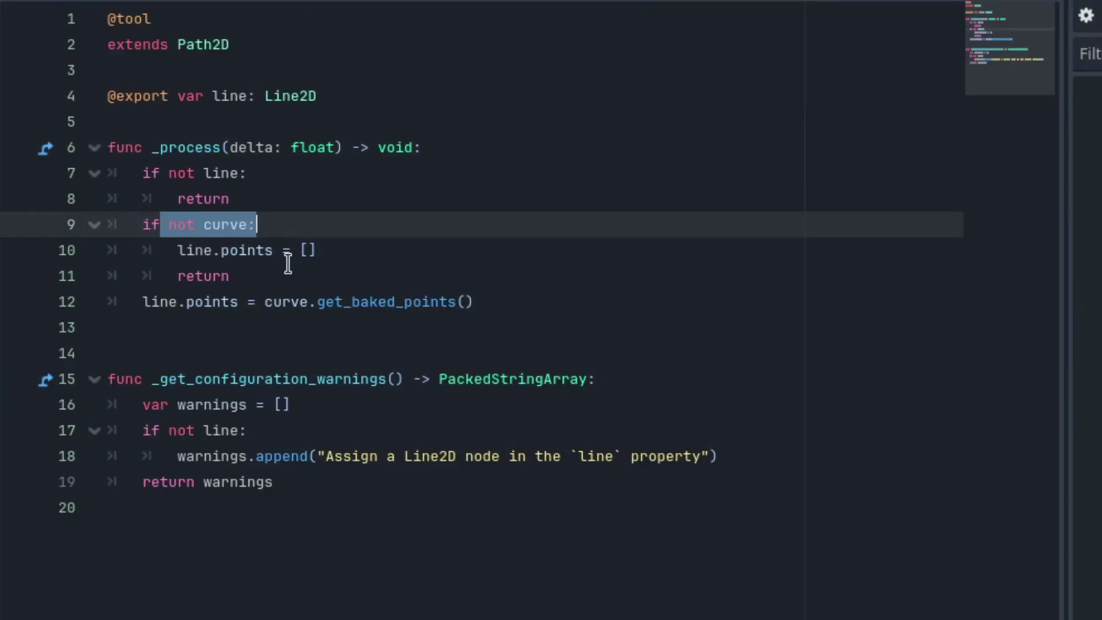
{"action": "left_click", "coordinate": [287, 251]}
{"action": "left_click_drag", "start_coordinate": [356, 248], "coordinate": [108, 250]}
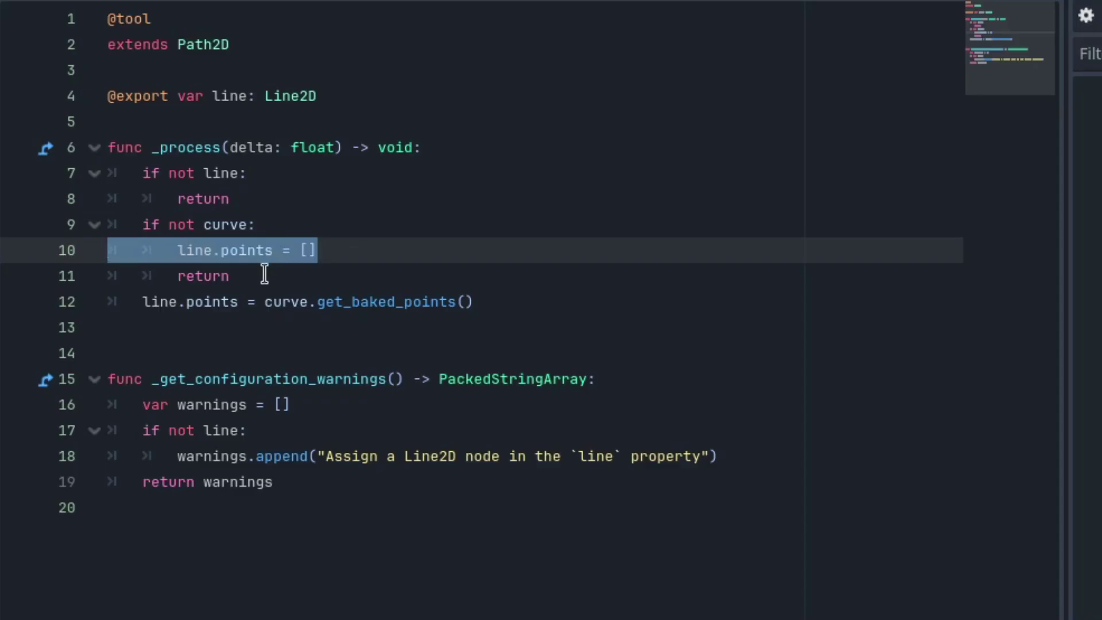
{"action": "left_click_drag", "start_coordinate": [264, 273], "coordinate": [108, 276]}
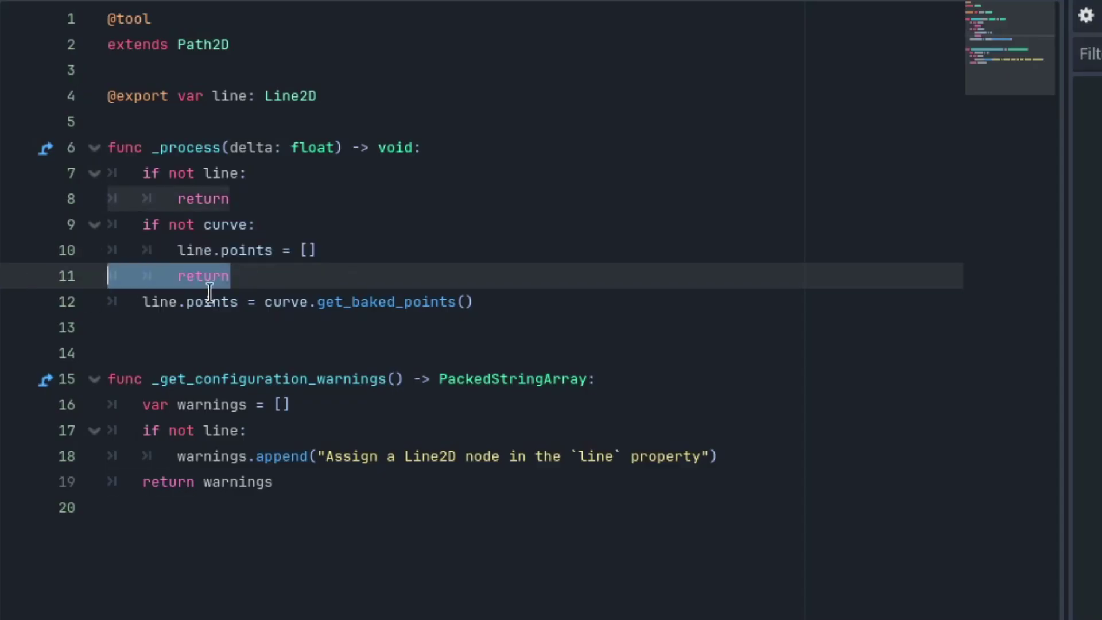
{"action": "left_click", "coordinate": [154, 300]}
{"action": "mouse_move", "coordinate": [221, 306]}
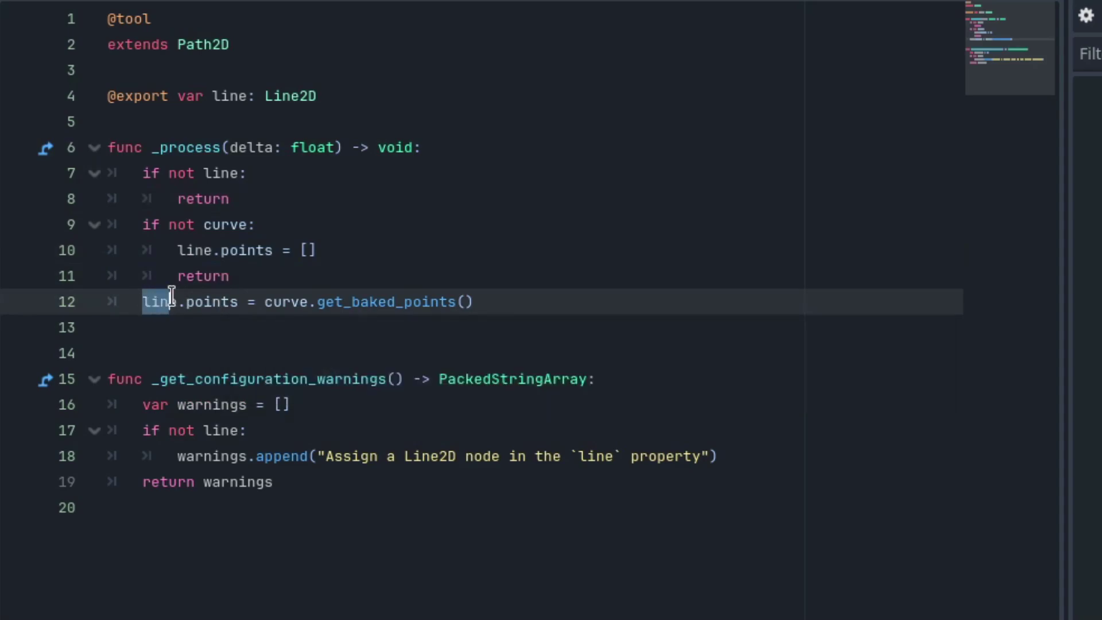
{"action": "left_click_drag", "start_coordinate": [269, 299], "coordinate": [492, 300]}
{"action": "left_click", "coordinate": [492, 299]}
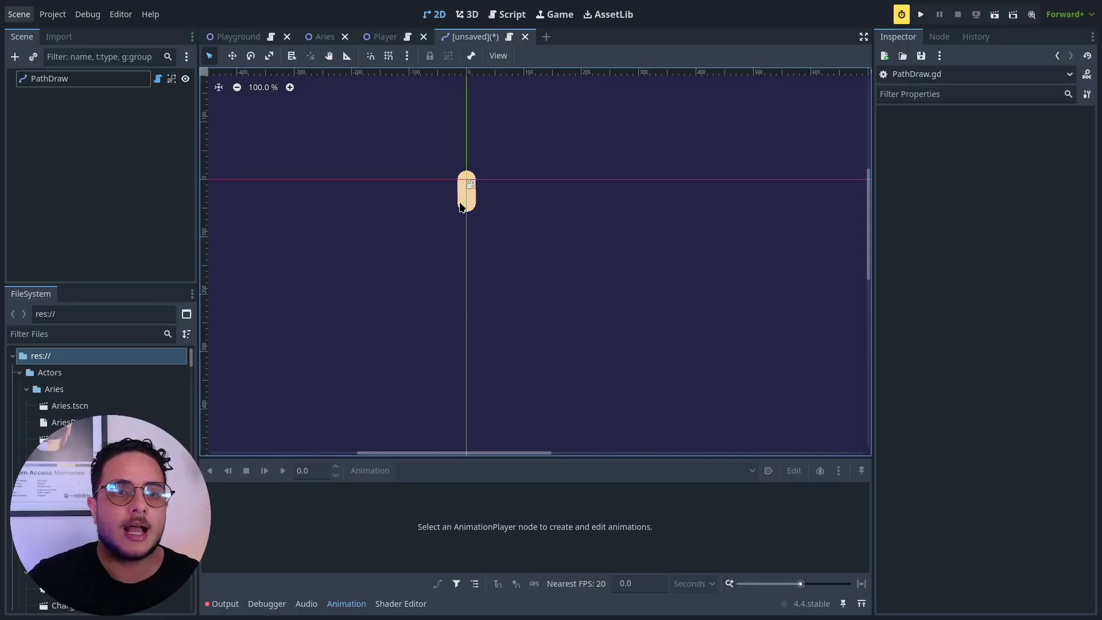
Drag the curve's end point to (328, 173), then try a higher Bake Interval and reset it to 5.0
{"action": "left_click", "coordinate": [68, 79]}
{"action": "scroll", "coordinate": [471, 208], "scroll_direction": "up", "scroll_amount": 2}
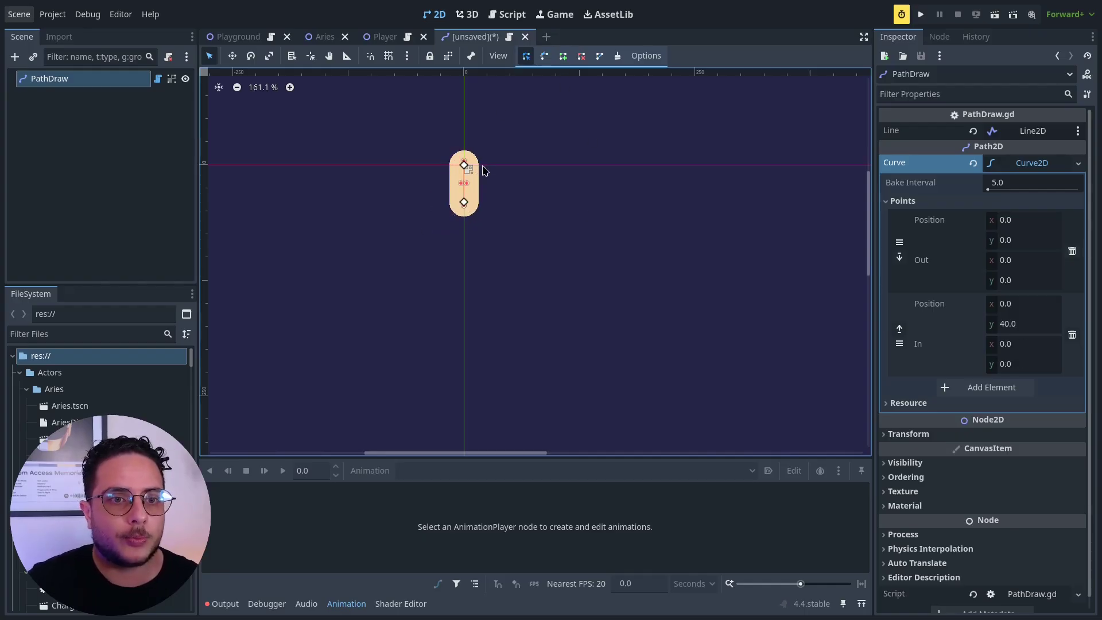
{"action": "left_click_drag", "start_coordinate": [465, 205], "coordinate": [767, 327]}
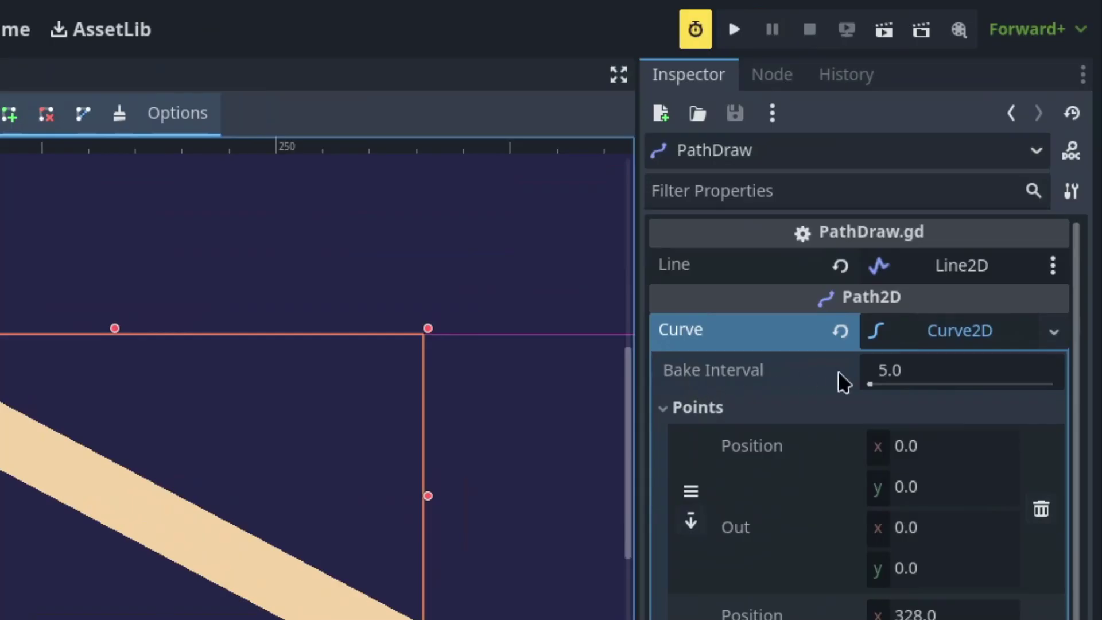
{"action": "left_click_drag", "start_coordinate": [871, 384], "coordinate": [968, 384]}
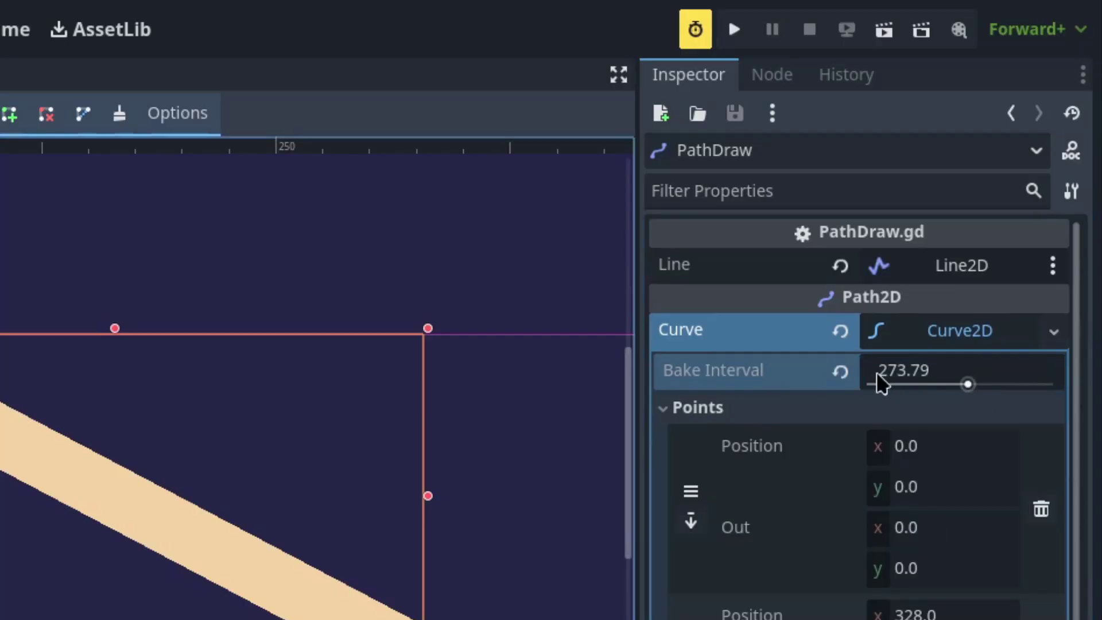
{"action": "left_click", "coordinate": [840, 370]}
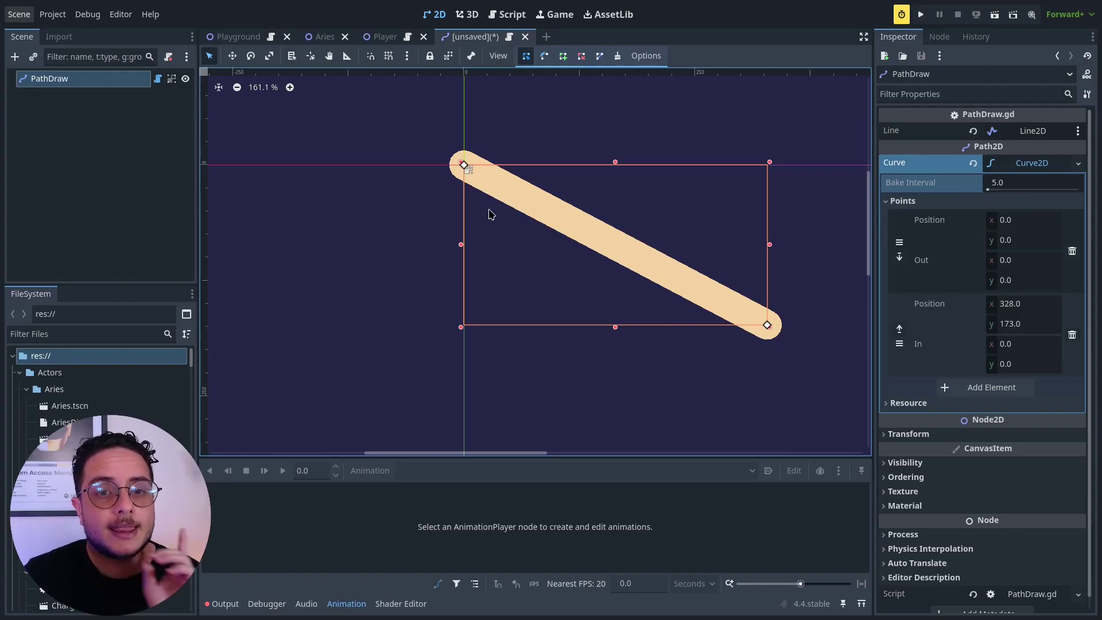
Pull the end point's In handle to about (-68.3, -231.6) so the line bends into a smooth arc
{"action": "left_click", "coordinate": [543, 57]}
{"action": "left_click_drag", "start_coordinate": [767, 326], "coordinate": [683, 132]}
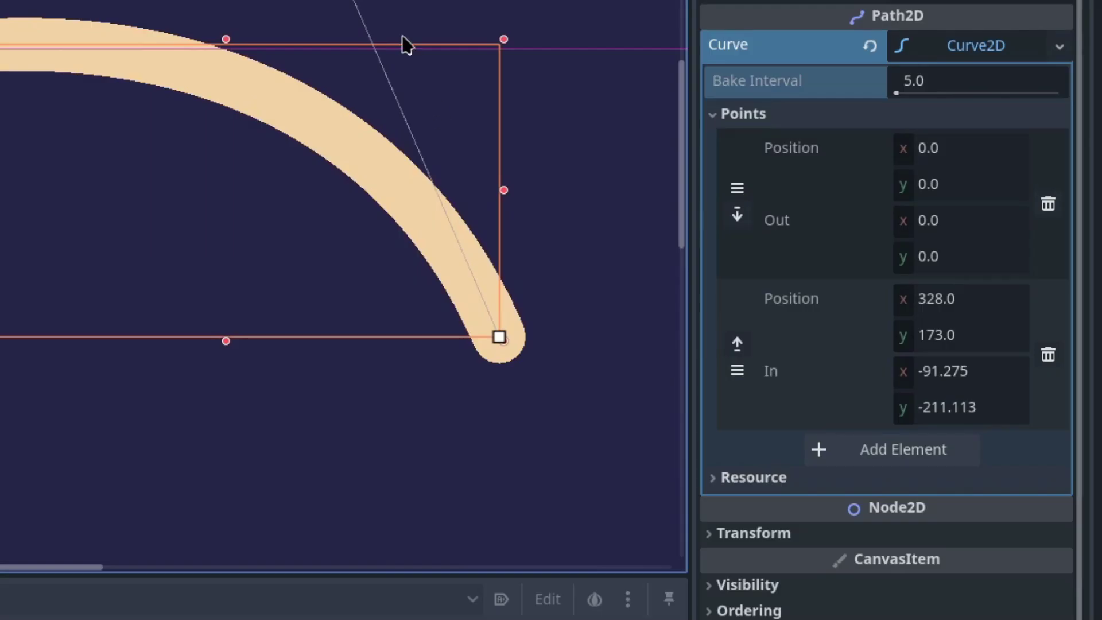
{"action": "left_click_drag", "start_coordinate": [404, 45], "coordinate": [401, 1]}
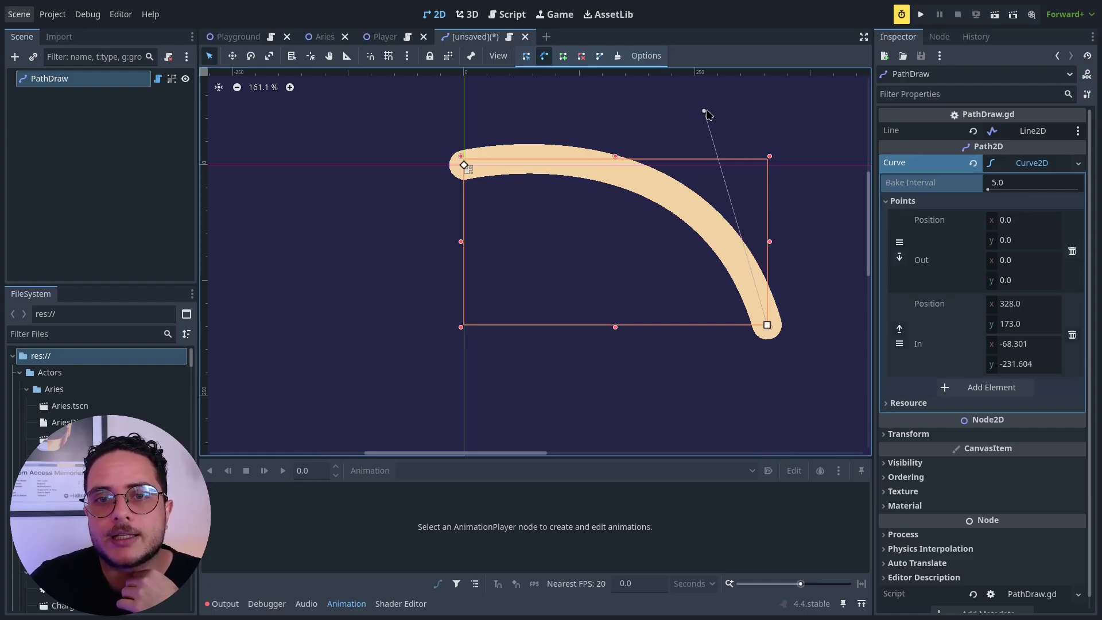
{"action": "left_click_drag", "start_coordinate": [704, 111], "coordinate": [706, 151]}
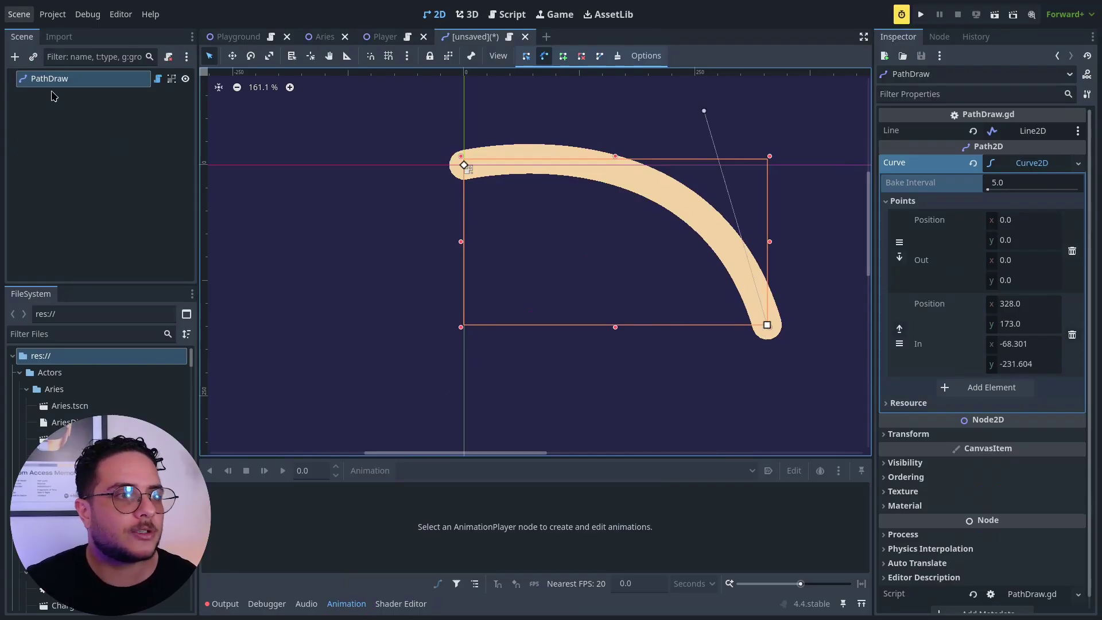
Add an AnimationPlayer node and create a new animation named 'bend'
{"action": "left_click", "coordinate": [13, 59]}
{"action": "key", "text": "Return"}
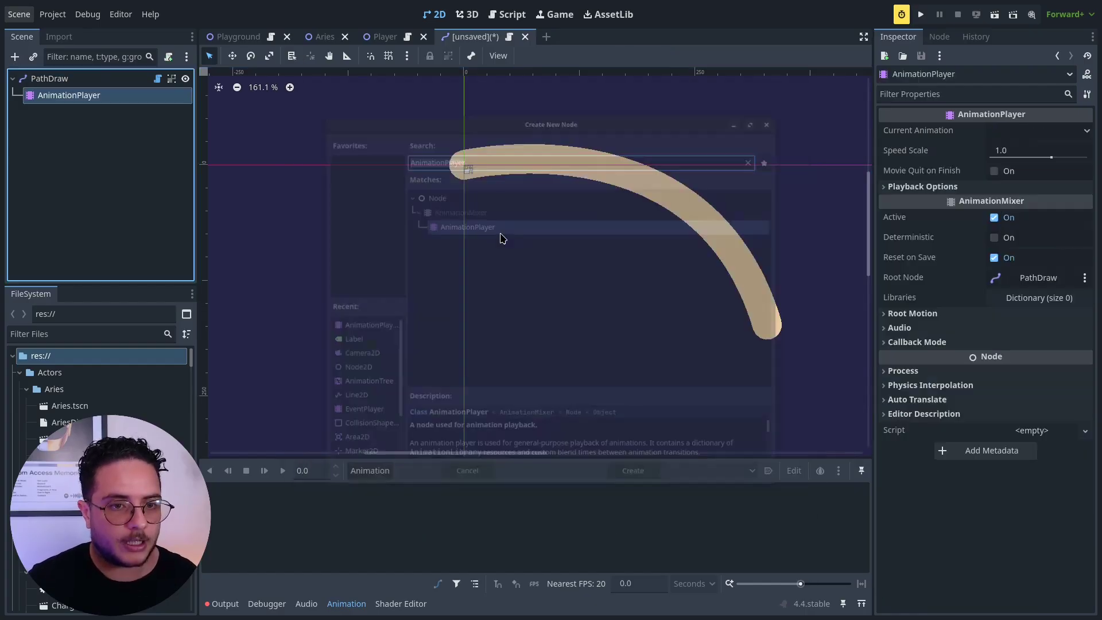
{"action": "left_click", "coordinate": [400, 473]}
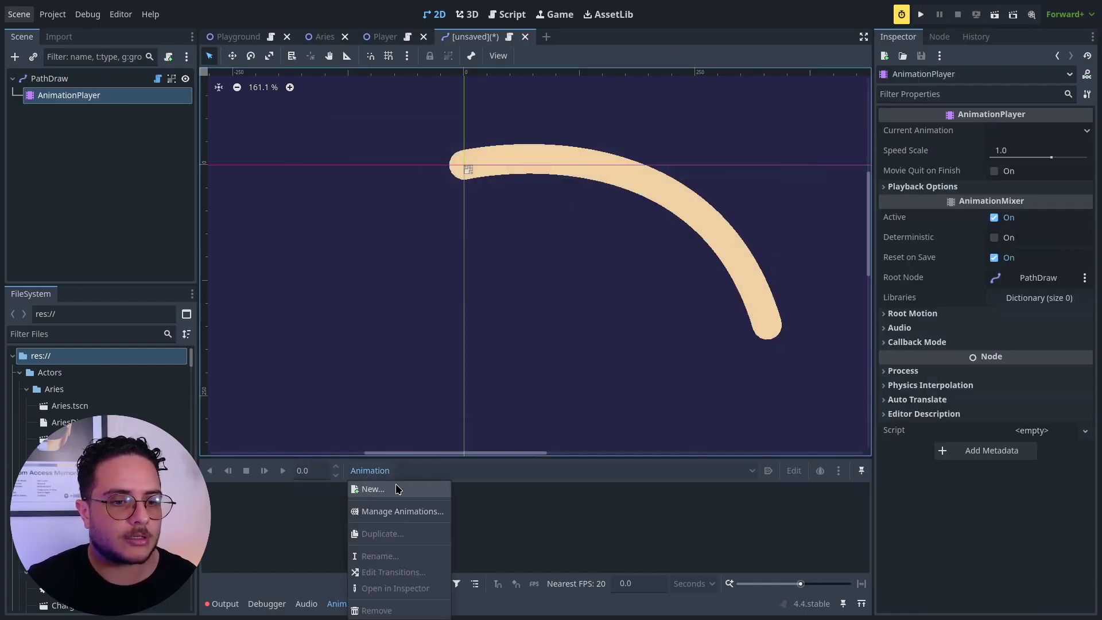
{"action": "left_click", "coordinate": [373, 489]}
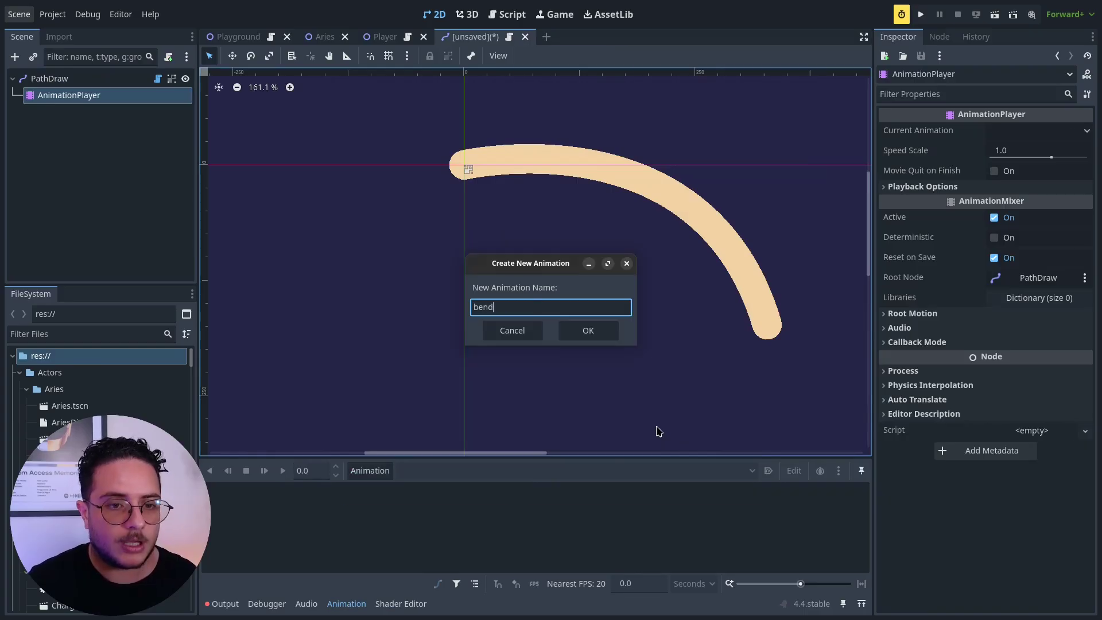
{"action": "key", "text": "Return"}
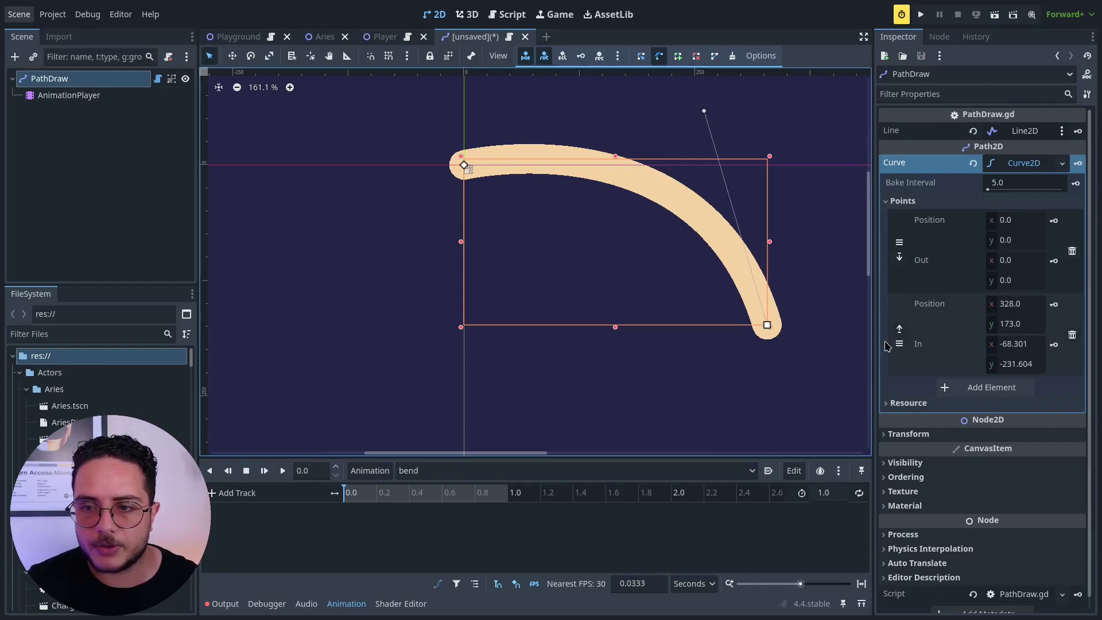
Set curve point_1's In handle to (0, 0) and key it on a new curve:point_1/in track
{"action": "left_click", "coordinate": [1017, 349]}
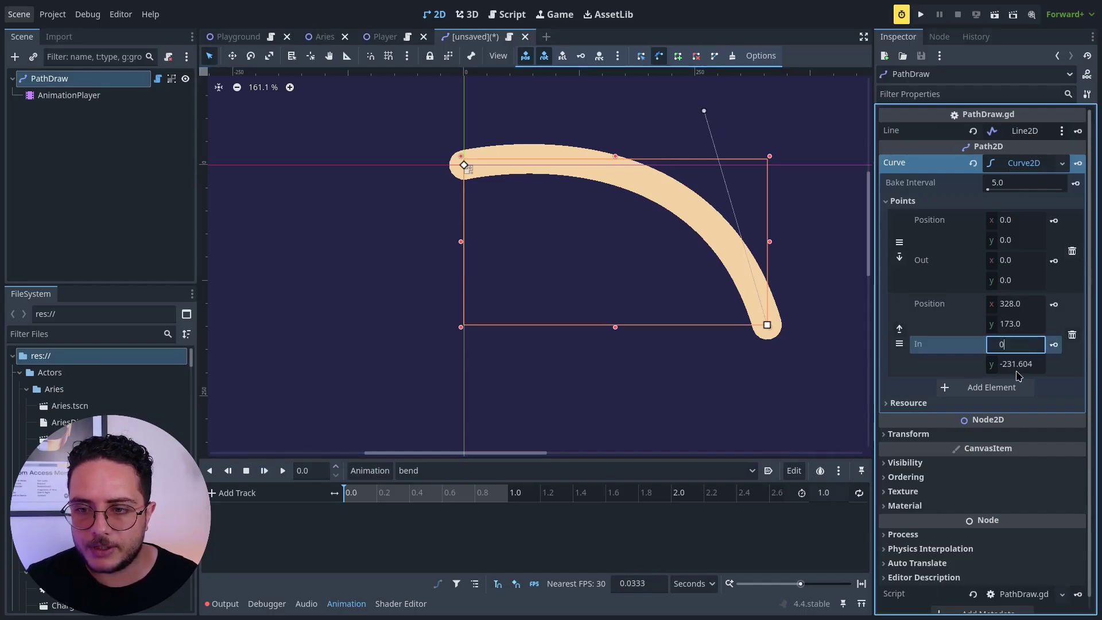
{"action": "left_click", "coordinate": [1015, 365]}
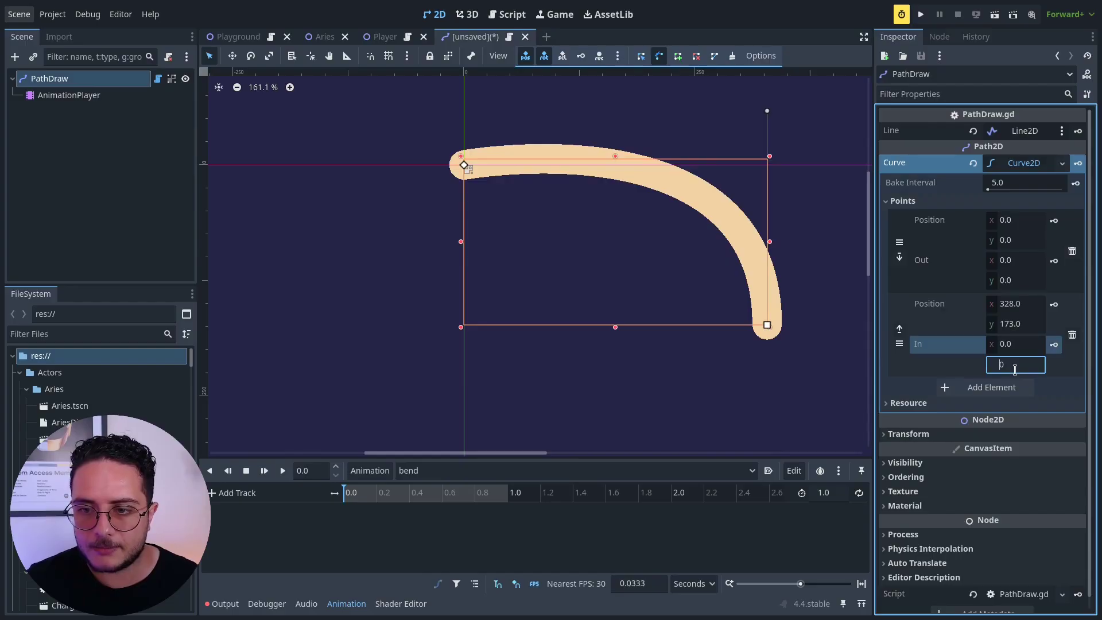
{"action": "type", "text": "0"}
{"action": "key", "text": "Return"}
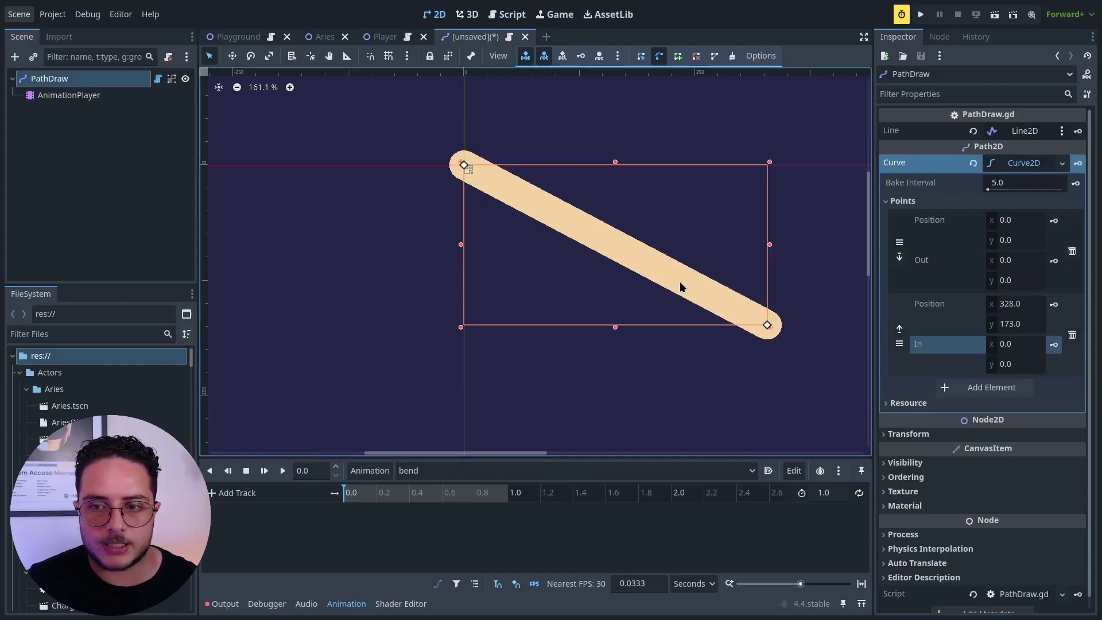
{"action": "left_click", "coordinate": [1053, 345]}
{"action": "left_click", "coordinate": [605, 344]}
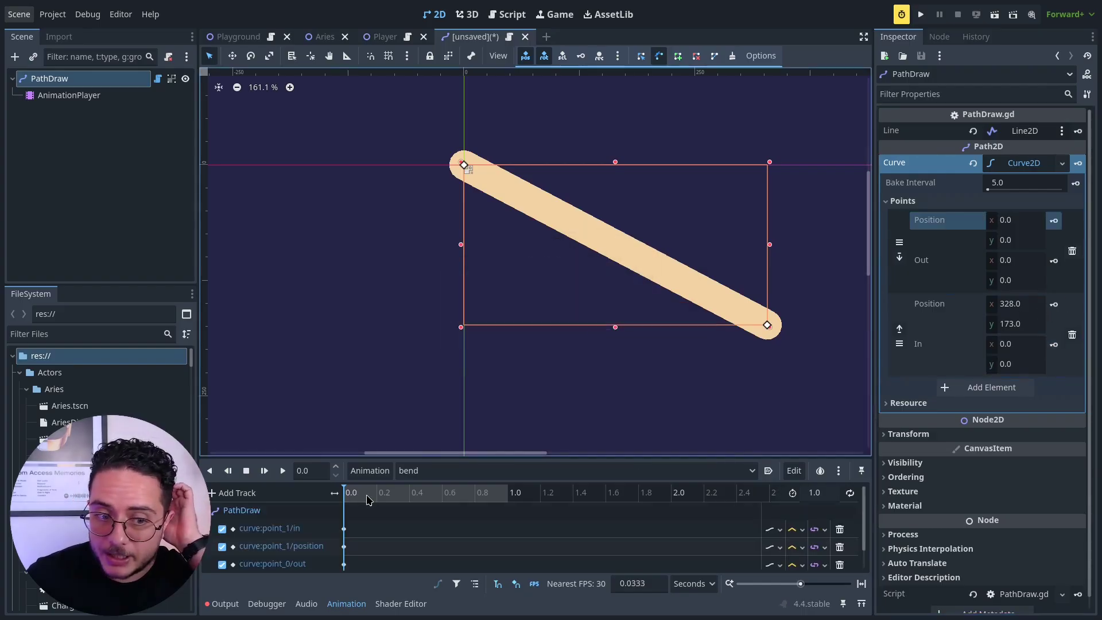
At 0.4 s, drag both handles into an S, key point_0 Out and point_1 Position and In, and enable looping
{"action": "left_click_drag", "start_coordinate": [367, 499], "coordinate": [425, 494]}
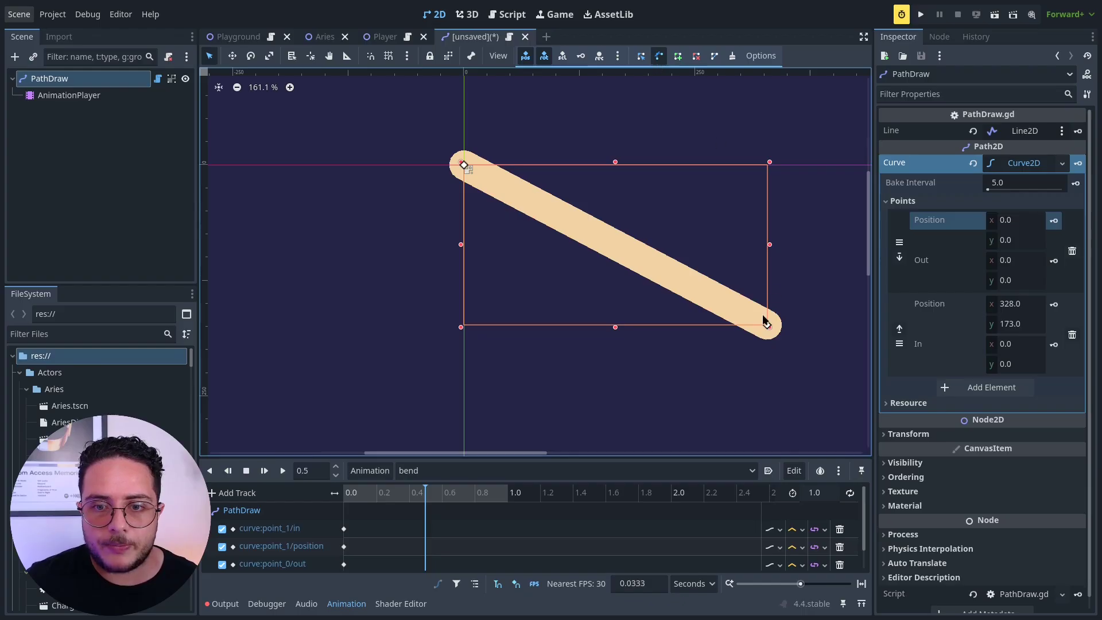
{"action": "left_click_drag", "start_coordinate": [769, 328], "coordinate": [725, 185], "text": "shift"}
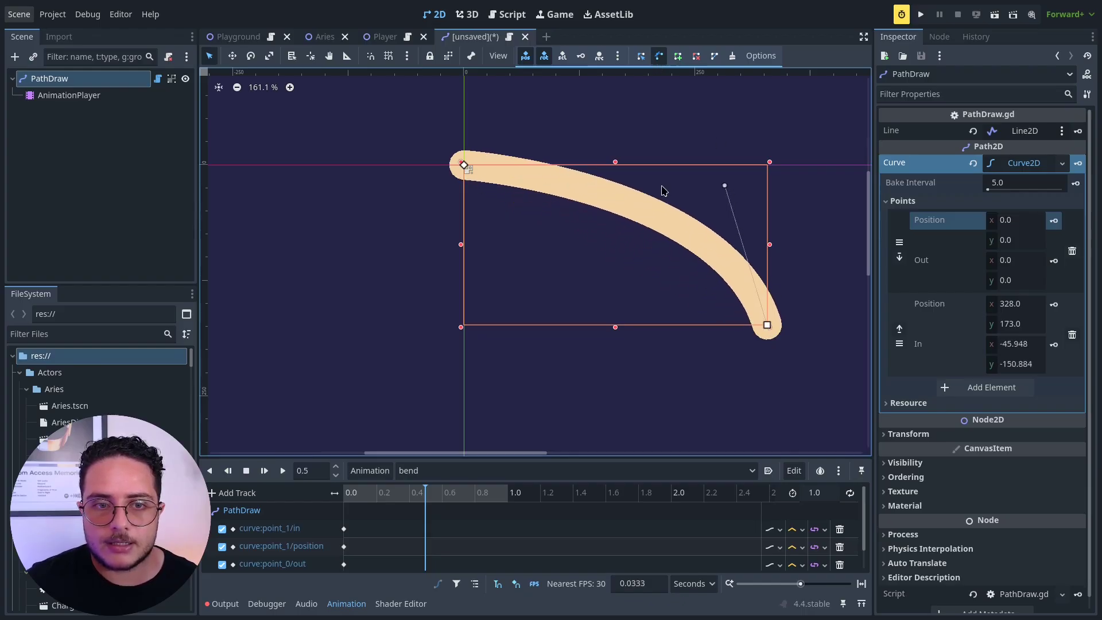
{"action": "left_click_drag", "start_coordinate": [466, 166], "coordinate": [510, 316], "text": "shift"}
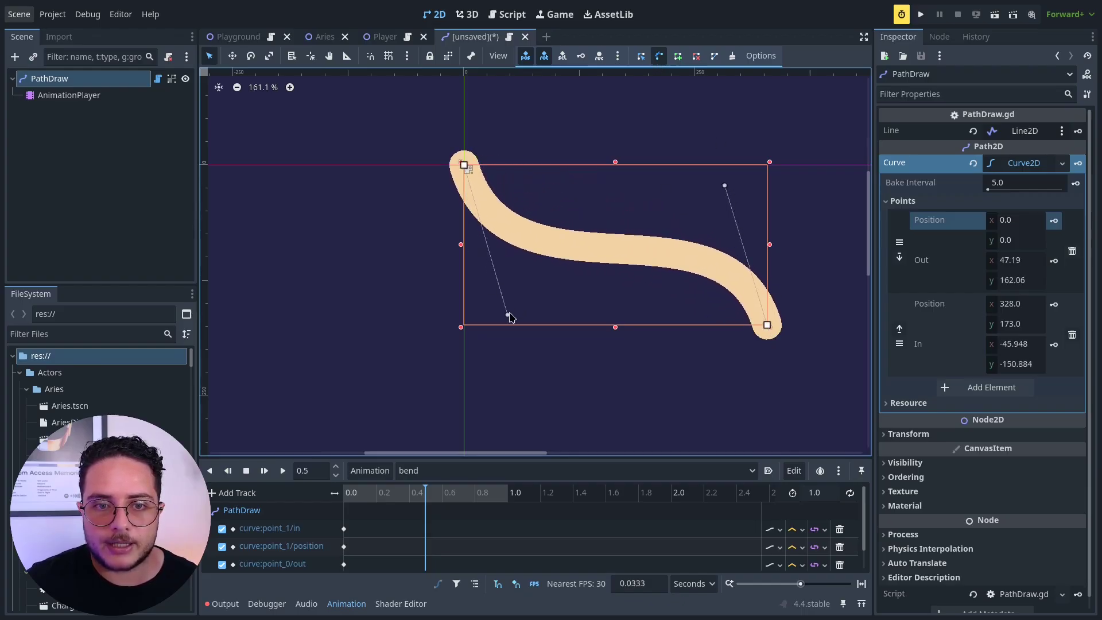
{"action": "left_click", "coordinate": [1054, 262]}
{"action": "left_click", "coordinate": [1054, 304]}
{"action": "left_click", "coordinate": [1053, 344]}
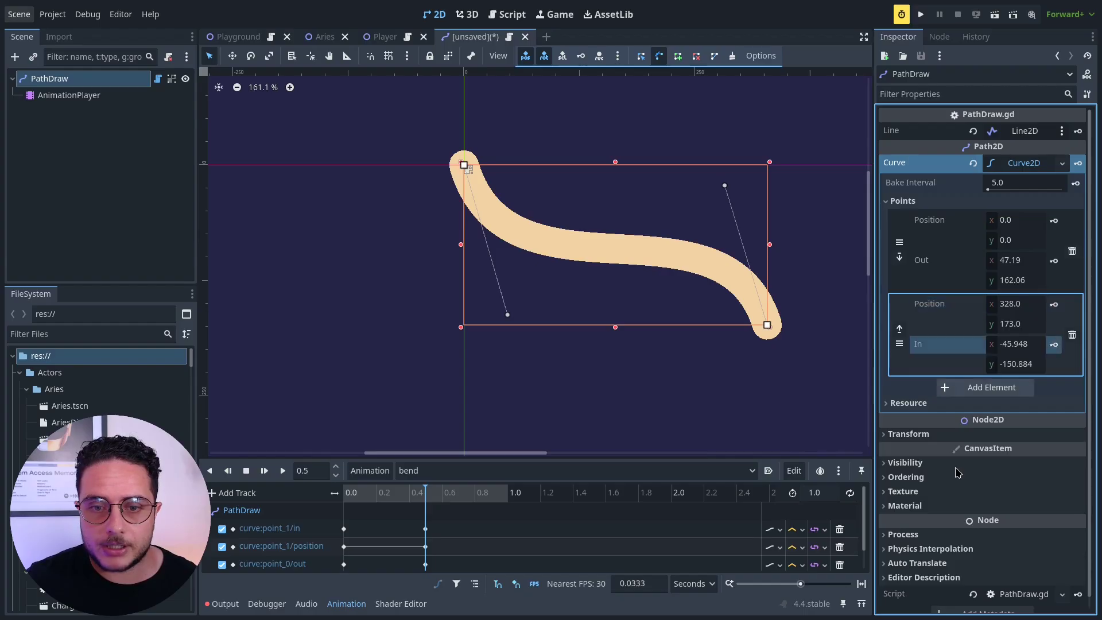
{"action": "left_click", "coordinate": [849, 496]}
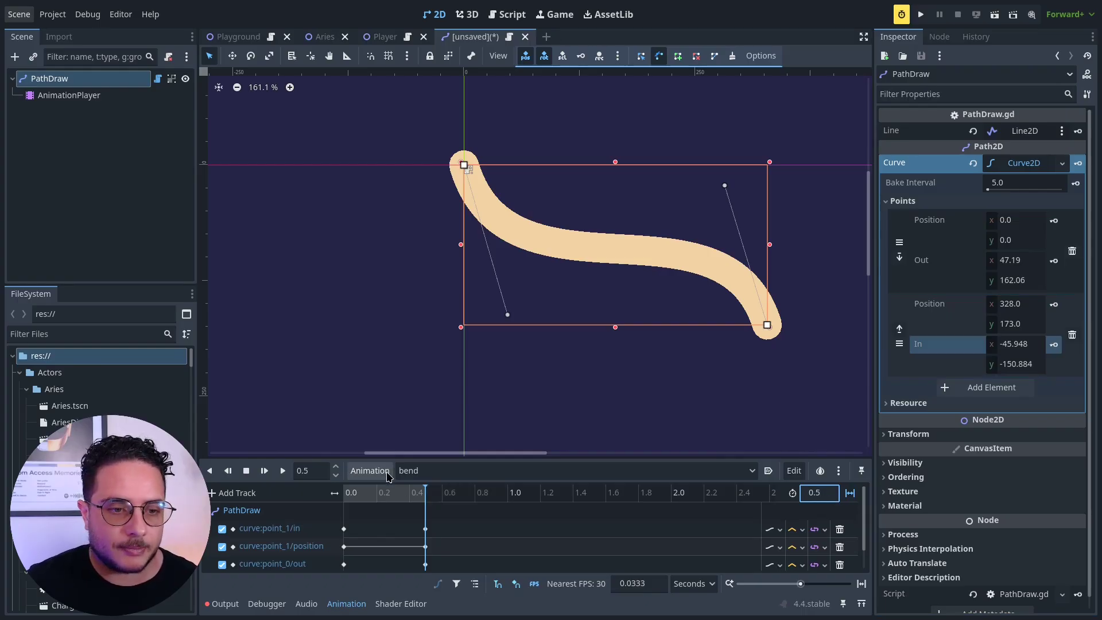
Play the bend animation, then give both curve:point_0/out keyframes Ease In-Out (-2.00) easing
{"action": "key", "text": "shift+d"}
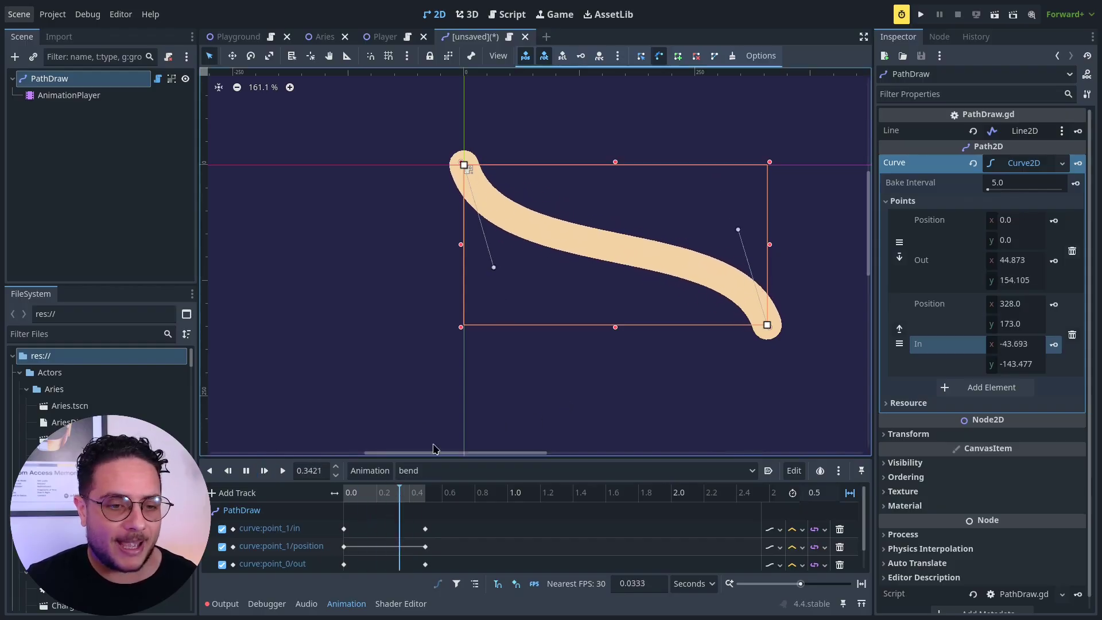
{"action": "left_click_drag", "start_coordinate": [469, 458], "coordinate": [468, 396]}
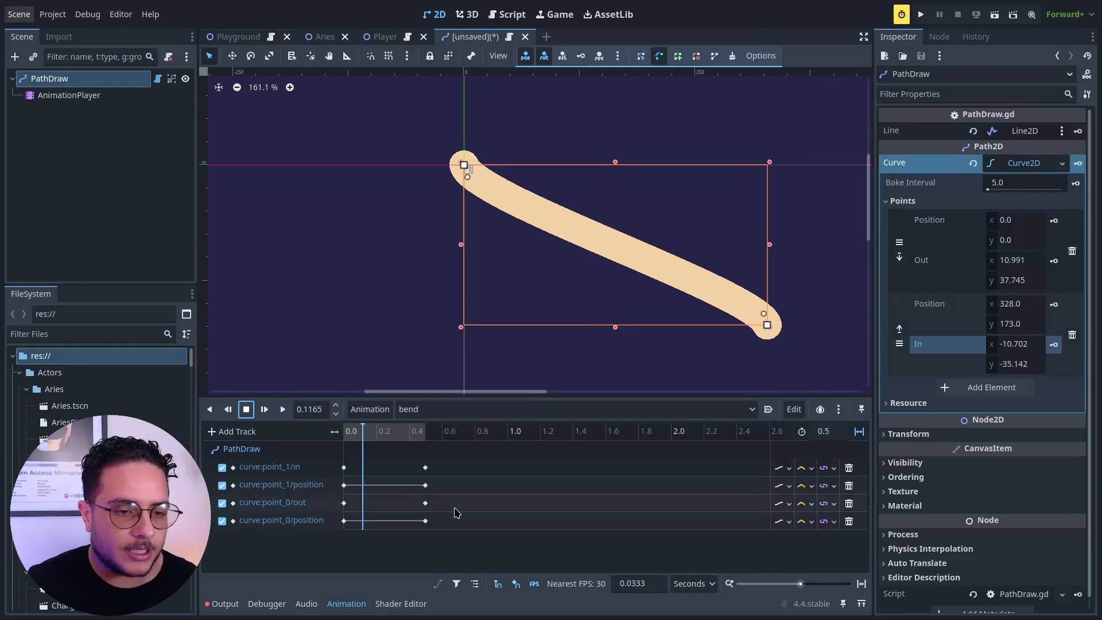
{"action": "left_click_drag", "start_coordinate": [455, 511], "coordinate": [342, 509]}
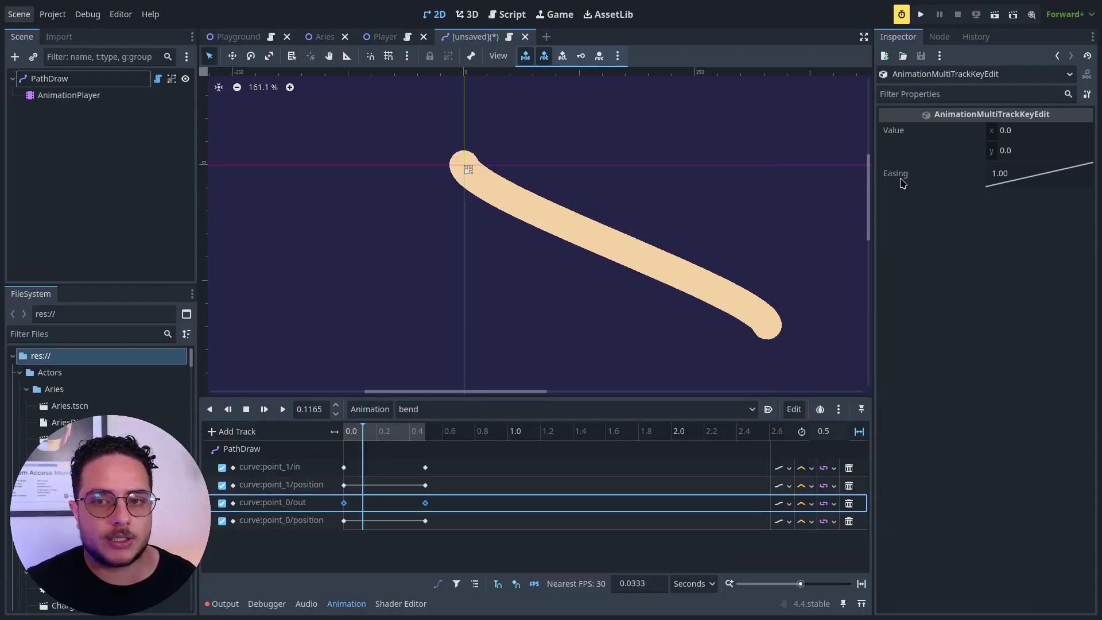
{"action": "right_click", "coordinate": [1038, 180]}
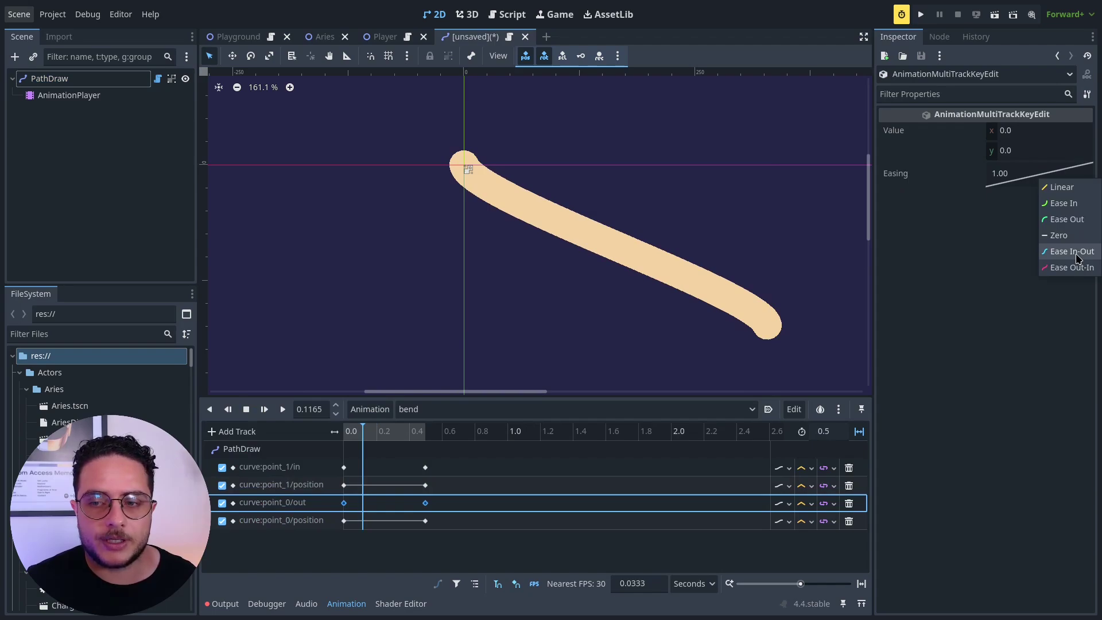
{"action": "left_click", "coordinate": [1072, 252]}
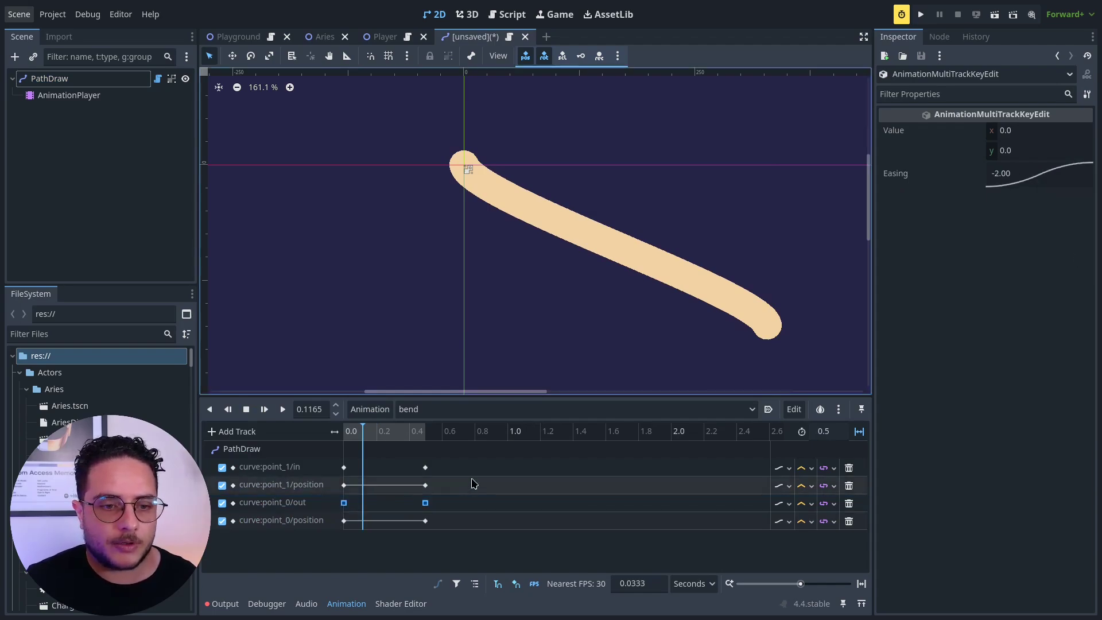
Apply Ease In-Out easing to the curve:point_1/in keyframes and play the animation to preview it
{"action": "left_click_drag", "start_coordinate": [474, 469], "coordinate": [347, 465]}
{"action": "right_click", "coordinate": [1020, 179]}
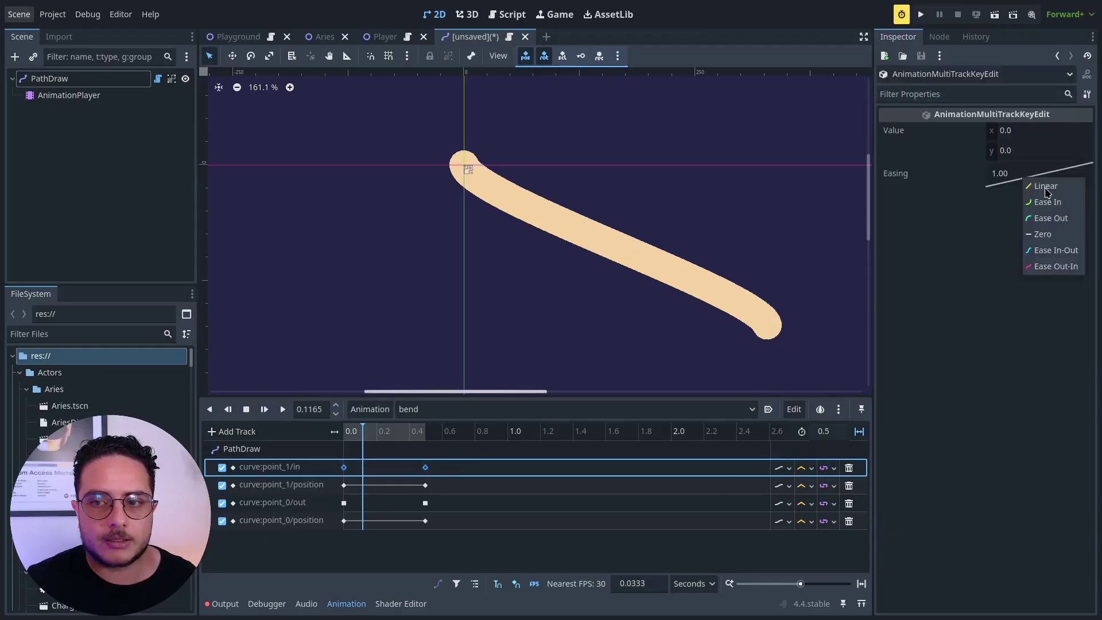
{"action": "left_click", "coordinate": [1060, 252]}
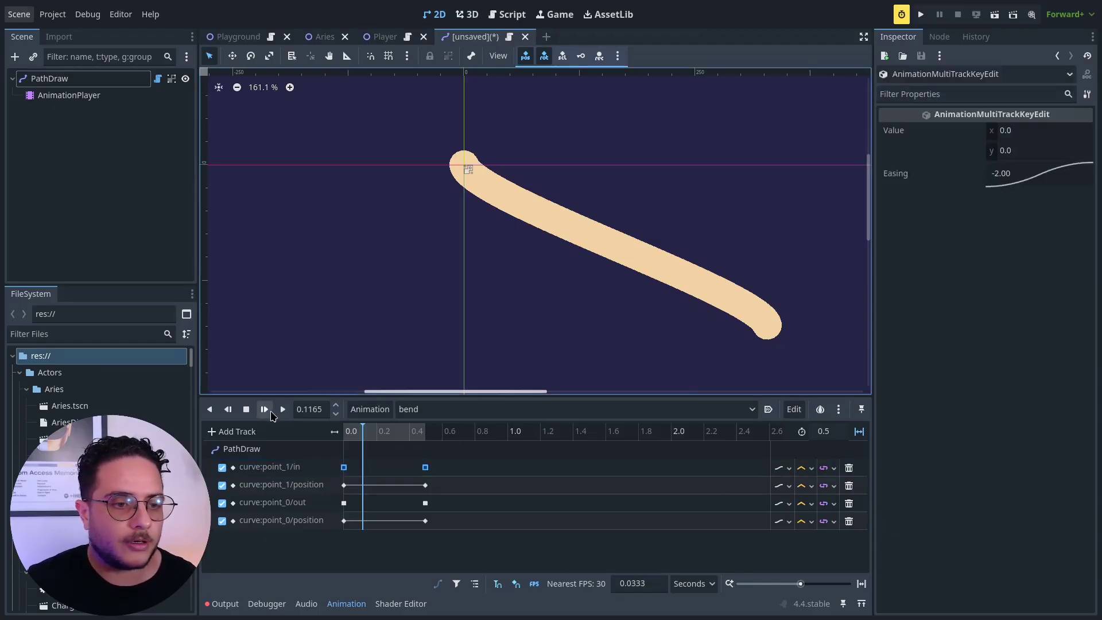
{"action": "left_click", "coordinate": [269, 411]}
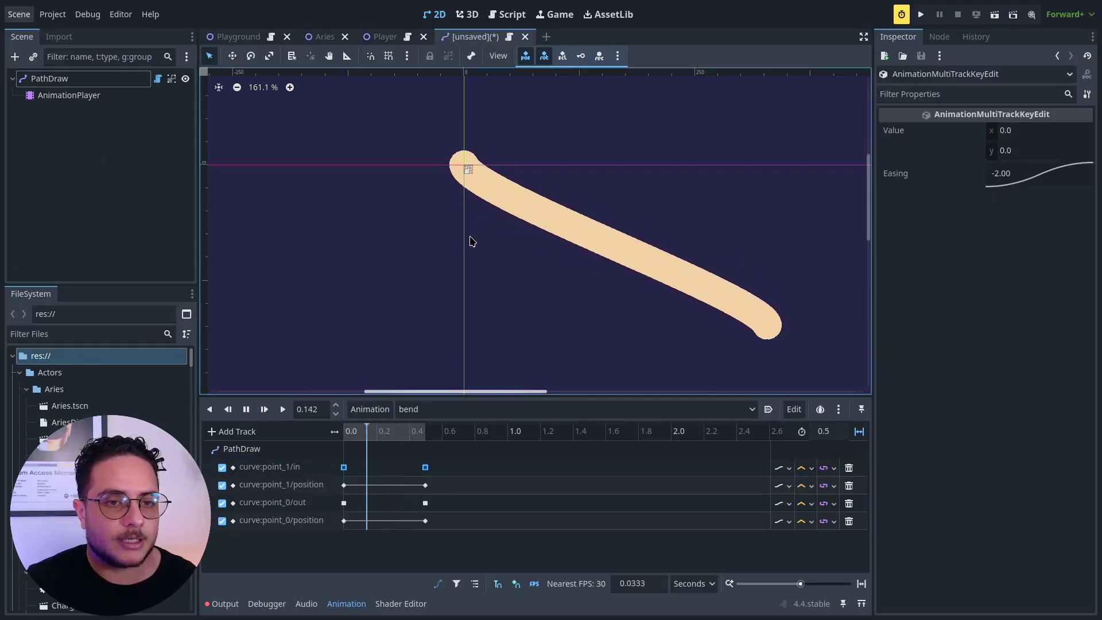
Close the demo scene without saving and select the Aries AnimationPlayer to show its charge tracks
{"action": "left_click", "coordinate": [525, 36]}
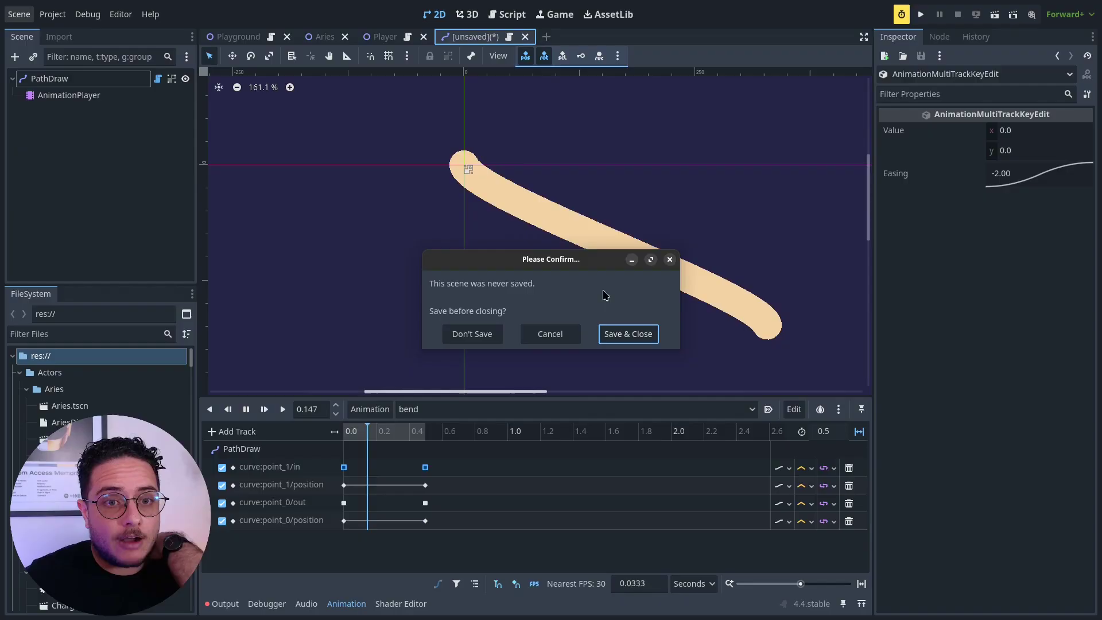
{"action": "left_click", "coordinate": [484, 337]}
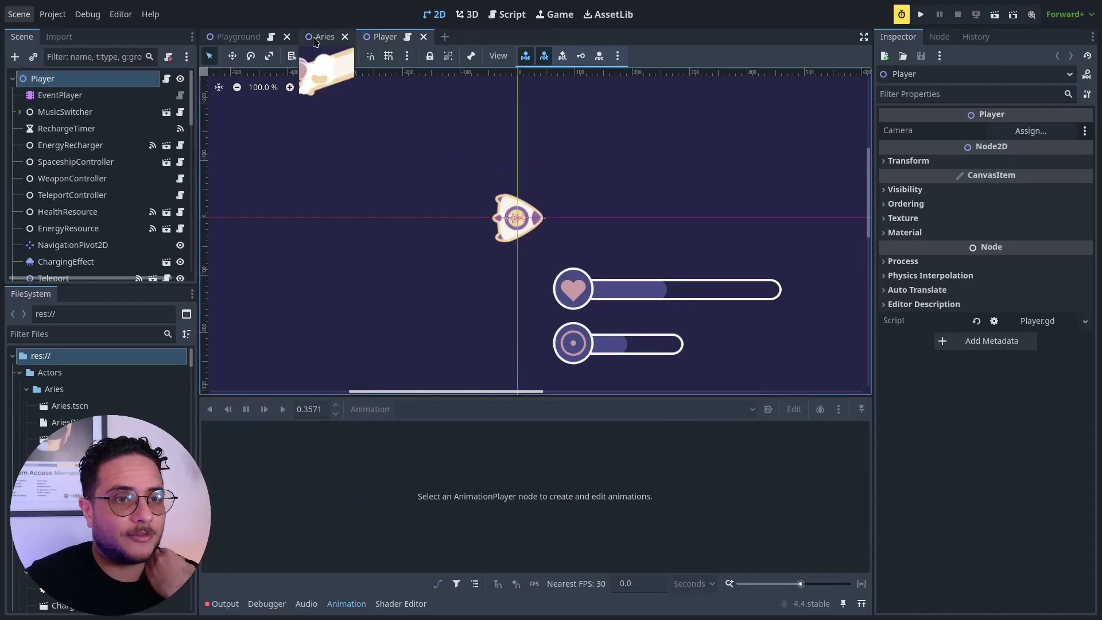
{"action": "left_click", "coordinate": [321, 37]}
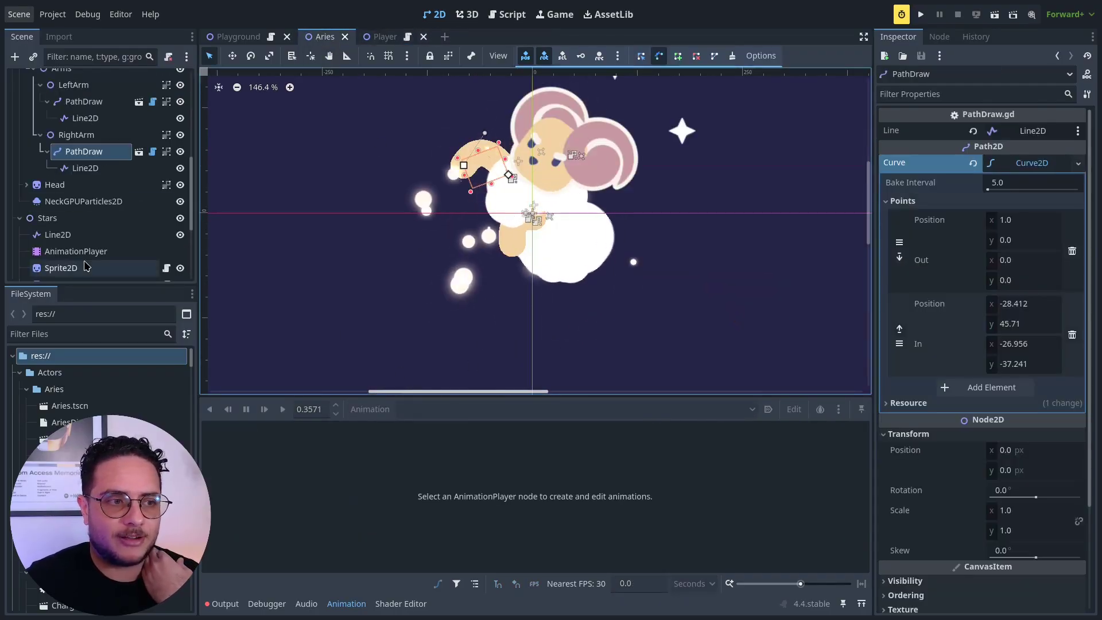
{"action": "scroll", "coordinate": [84, 247], "scroll_direction": "down", "scroll_amount": 3}
{"action": "left_click", "coordinate": [69, 229]}
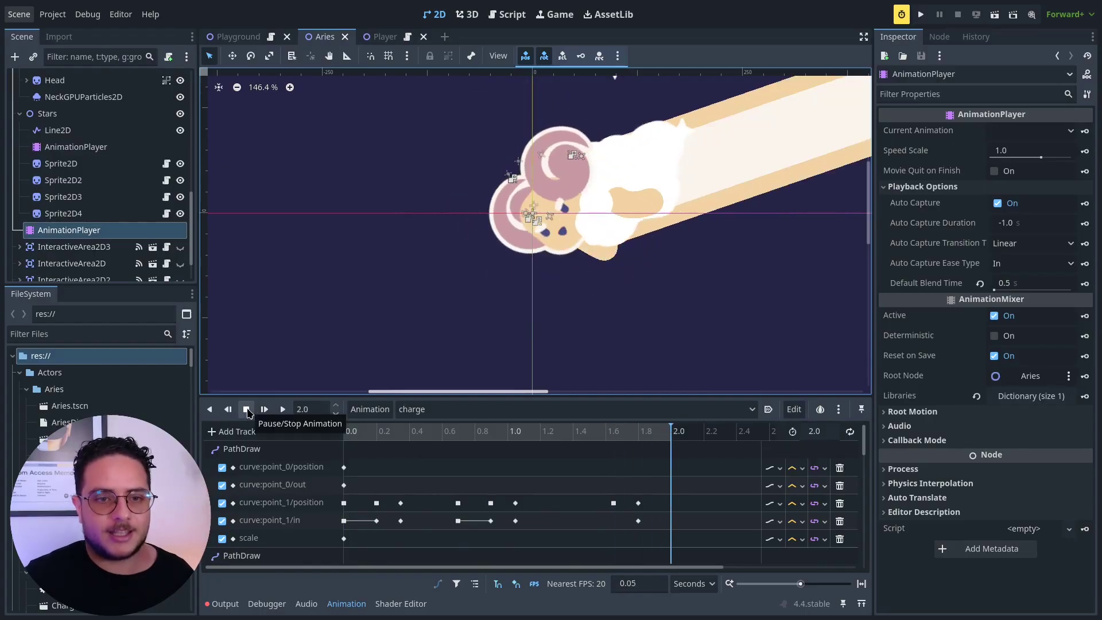
{"action": "scroll", "coordinate": [423, 271], "scroll_direction": "down", "scroll_amount": 3}
{"action": "scroll", "coordinate": [423, 271], "scroll_direction": "down", "scroll_amount": 1}
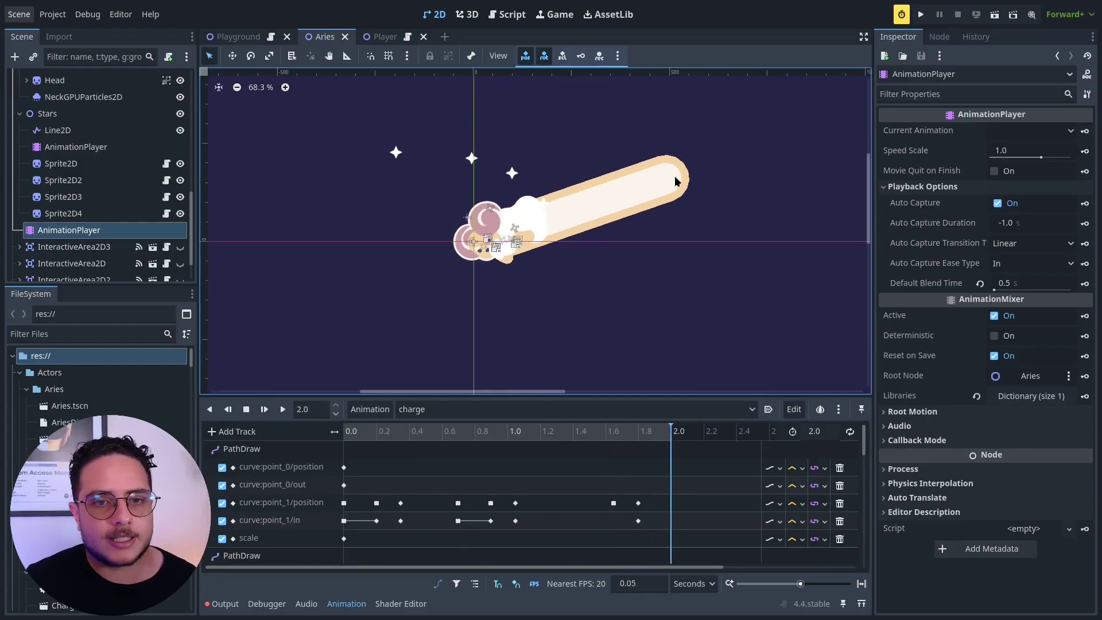